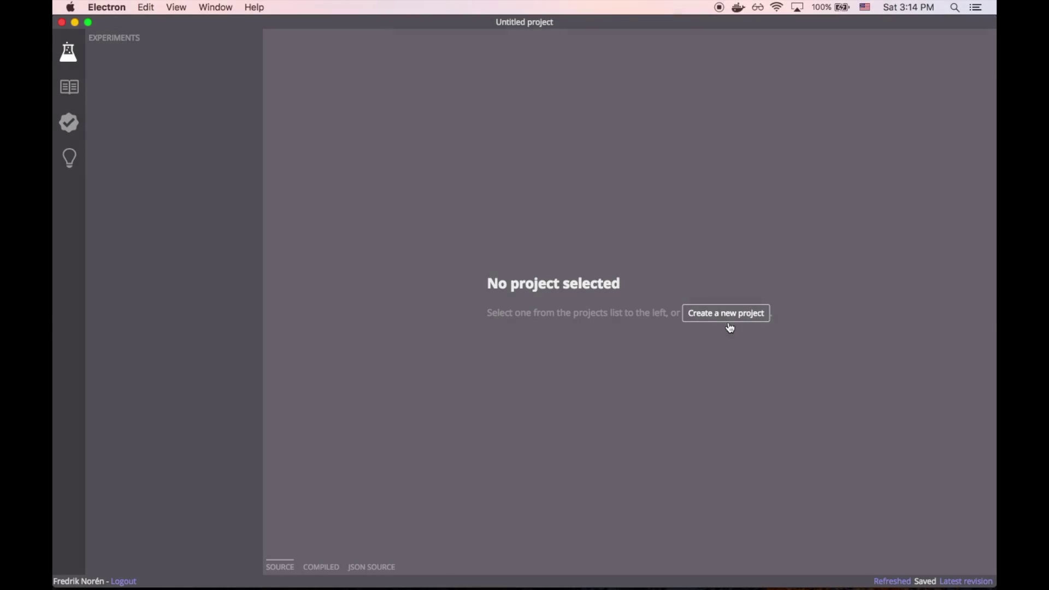
Create a new project and name it "mustache finder".
left_click(733, 321)
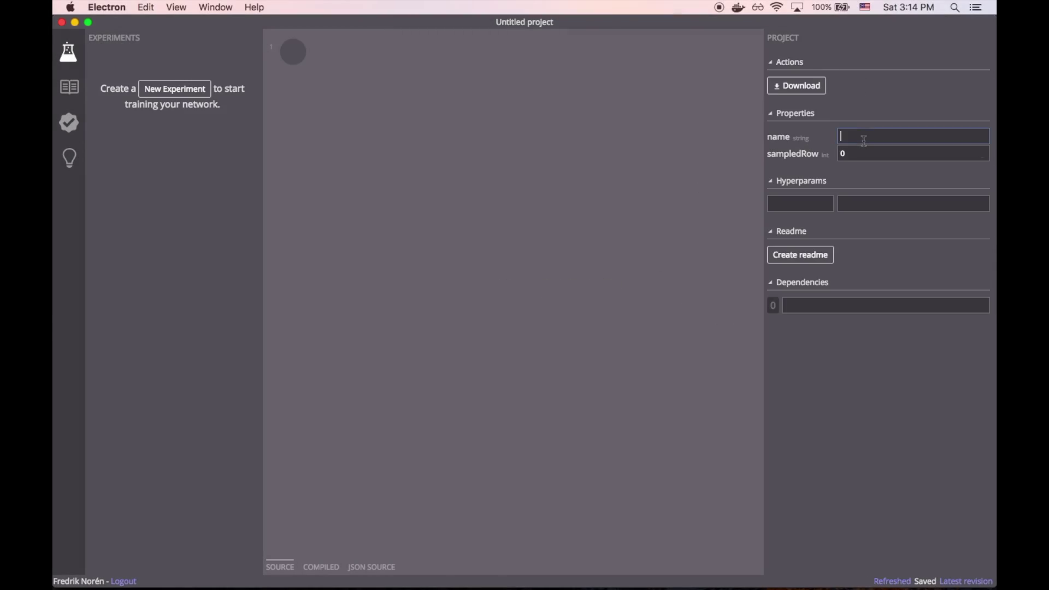
type("mustah")
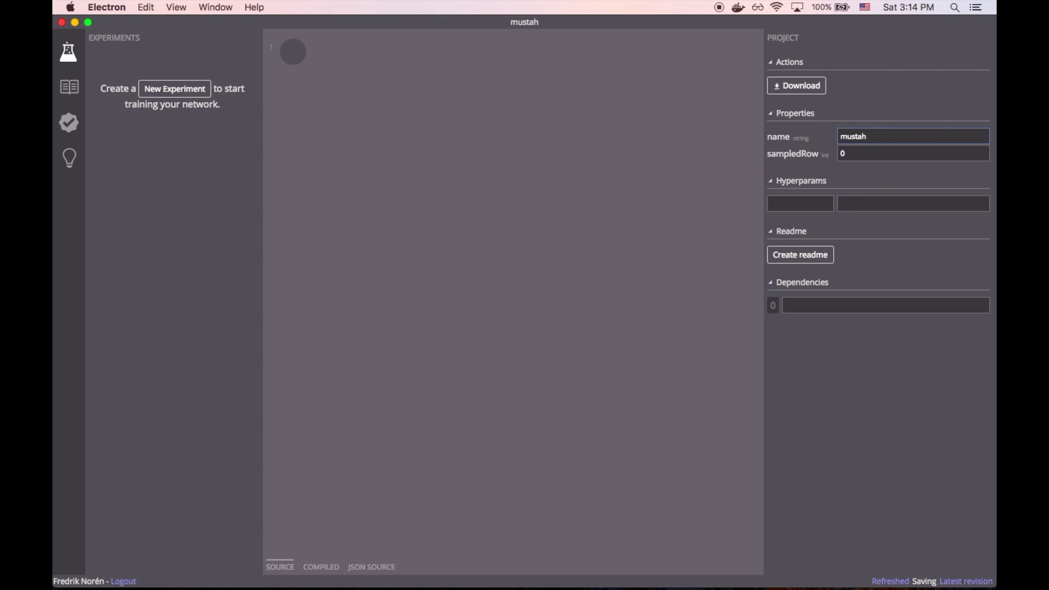
key("BackSpace")
type("chefi")
key("BackSpace")
key("BackSpace")
type("finder")
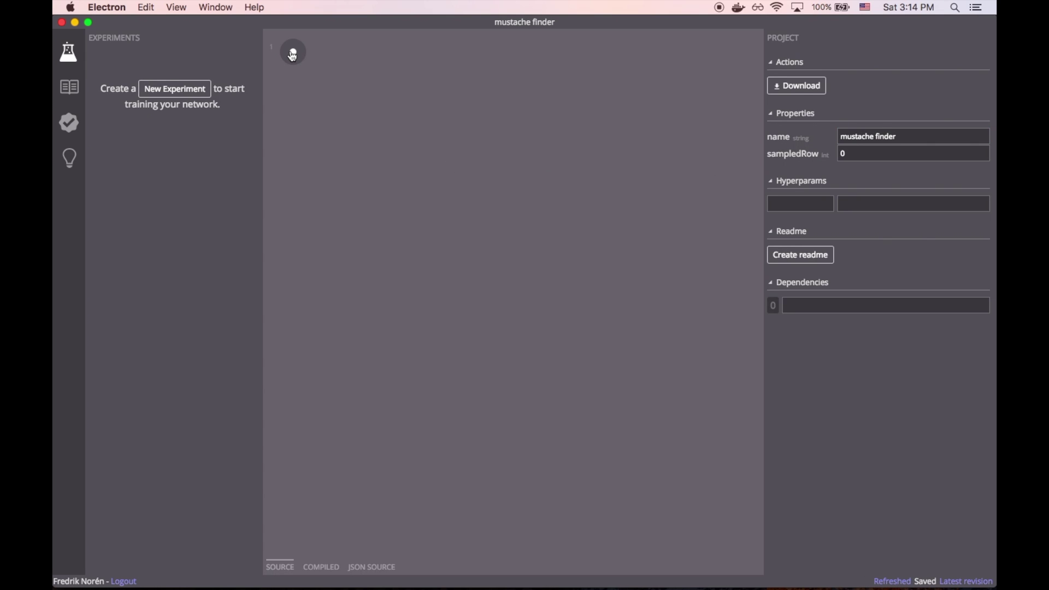
Add a DataSource node to the first row, import Rembrandt.jpg into it and enable its inspect preview.
left_click(293, 54)
type("data")
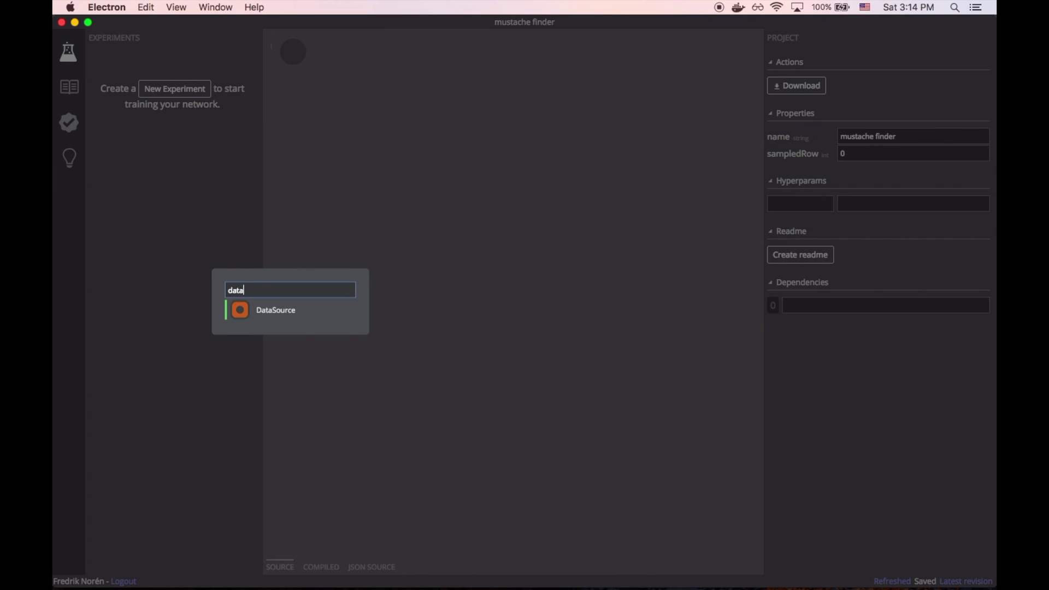
key("Return")
left_click(791, 298)
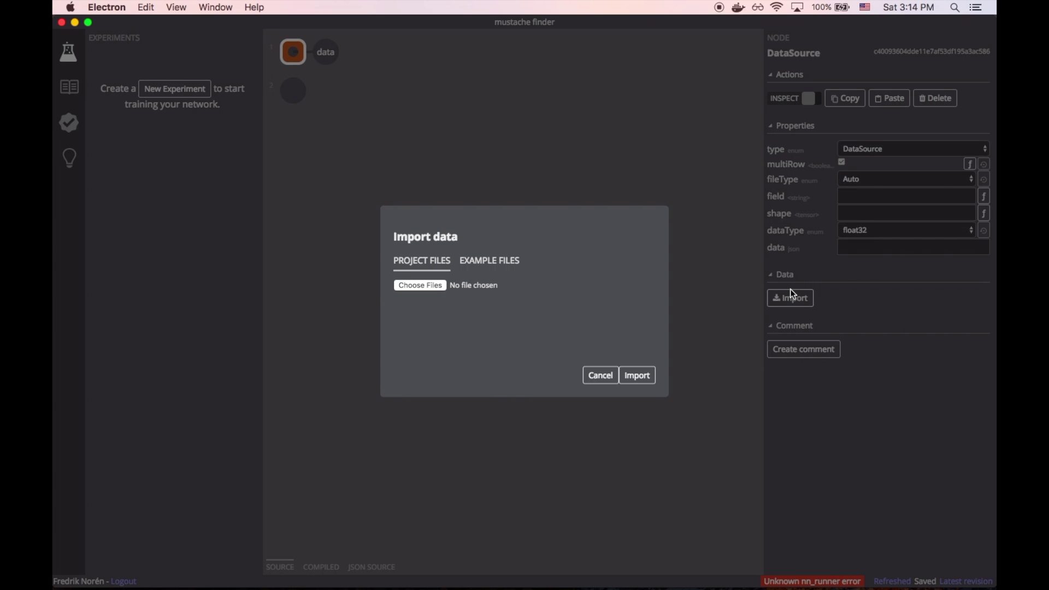
left_click(419, 289)
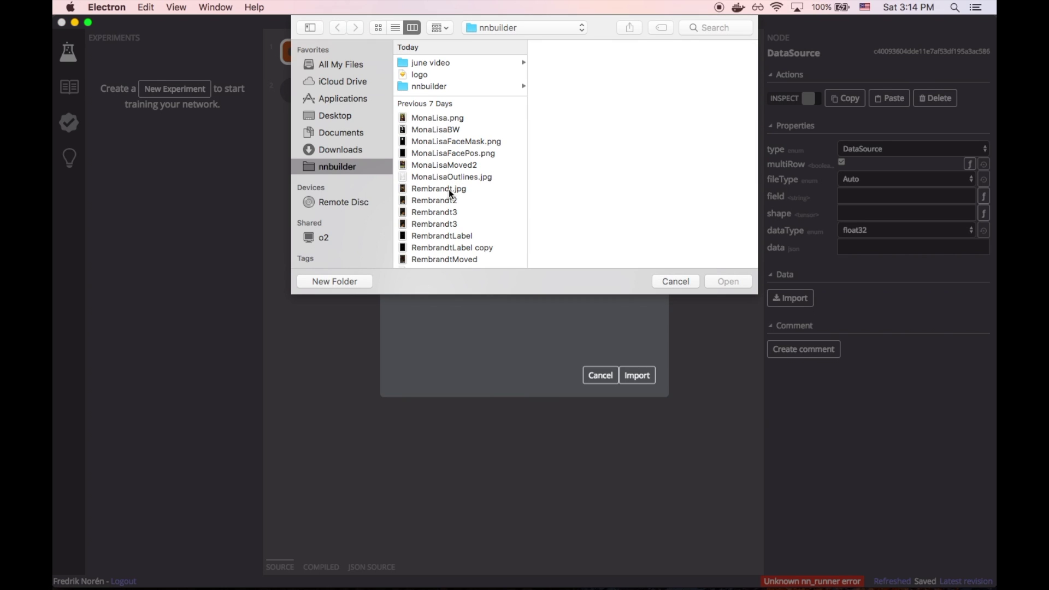
double_click(450, 189)
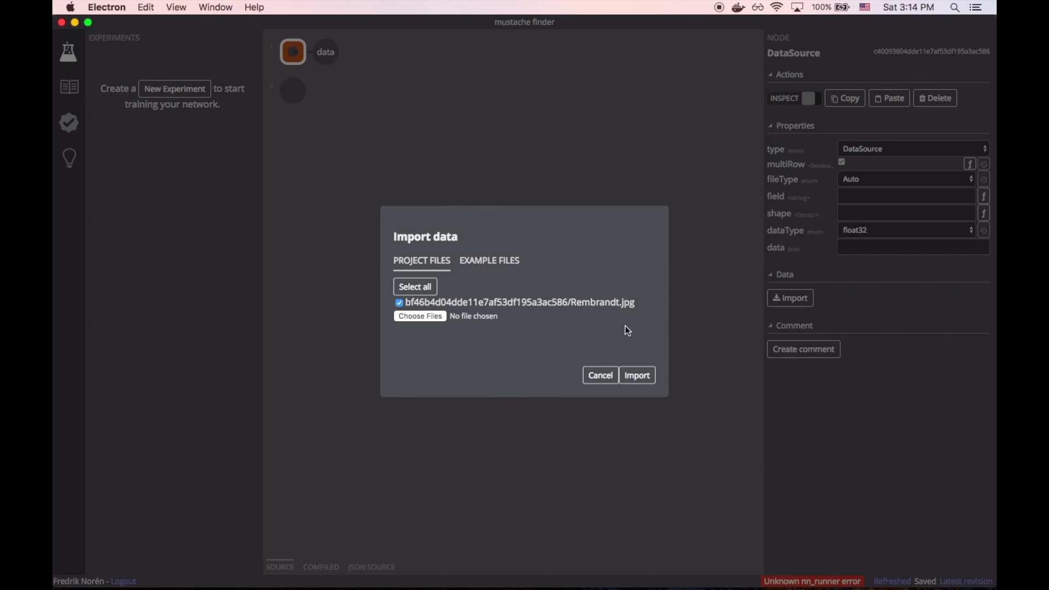
left_click(637, 377)
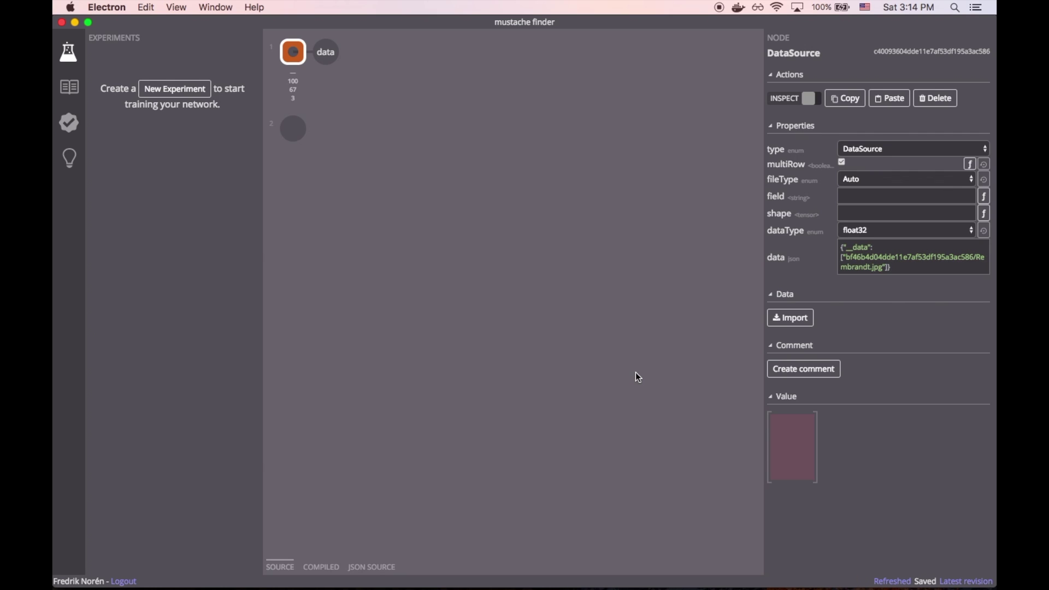
left_click(780, 102)
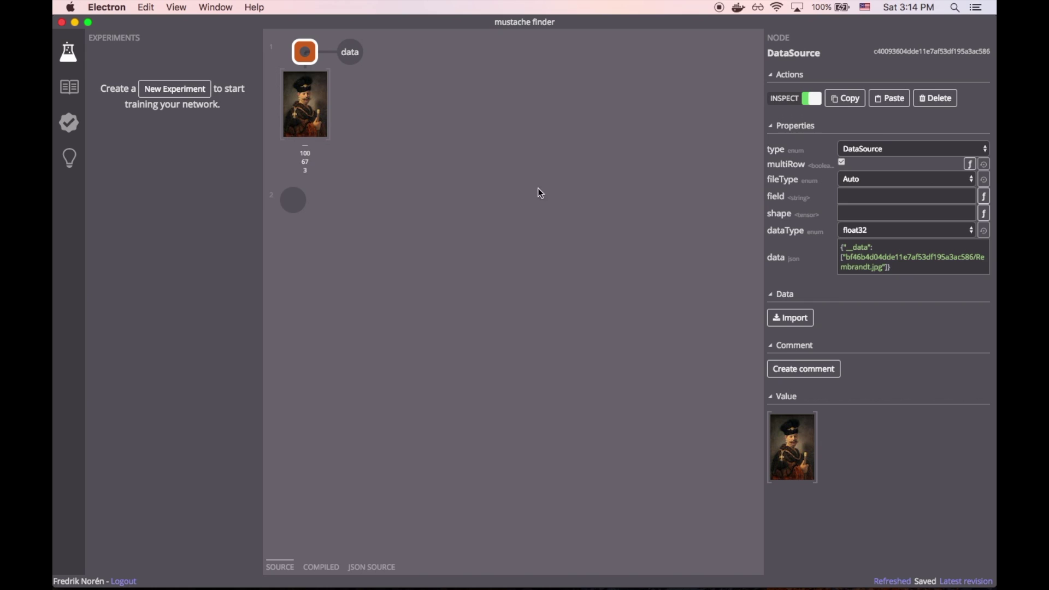
Attach a Conv2d node to the output of the Rembrandt data source.
left_click(350, 63)
type("conv")
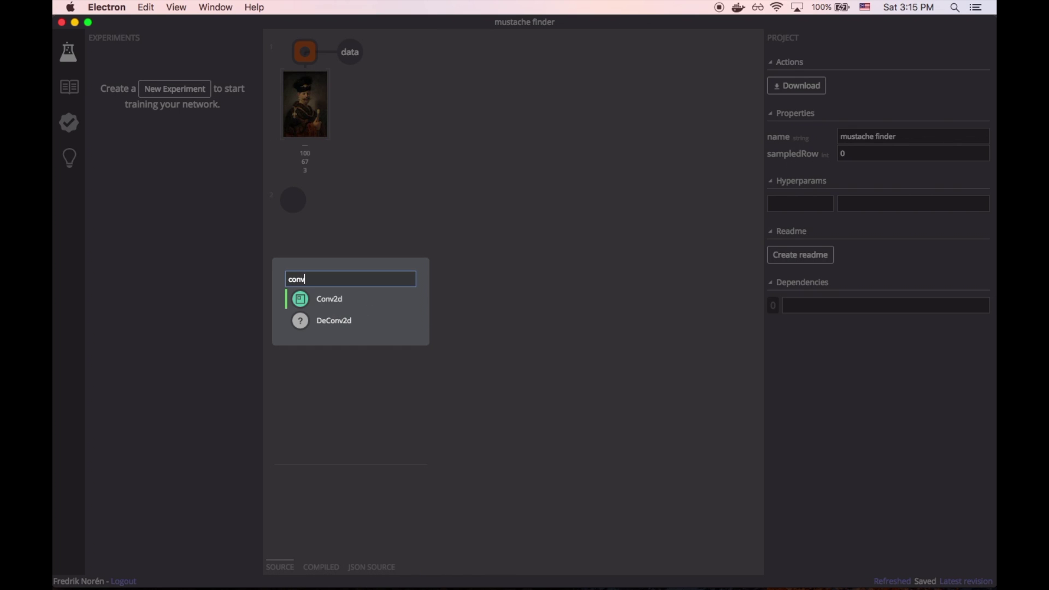
key("Return")
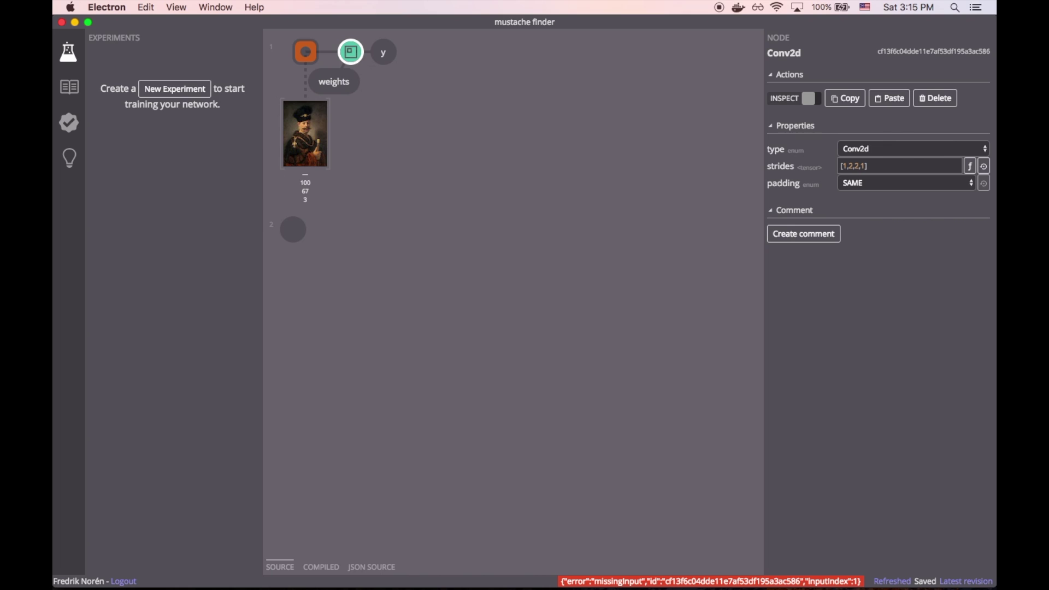
Add a Variable node as the Conv2d weights with shape [5,5,3,1] and enable its inspect preview.
left_click(329, 98)
type("var")
key("Return")
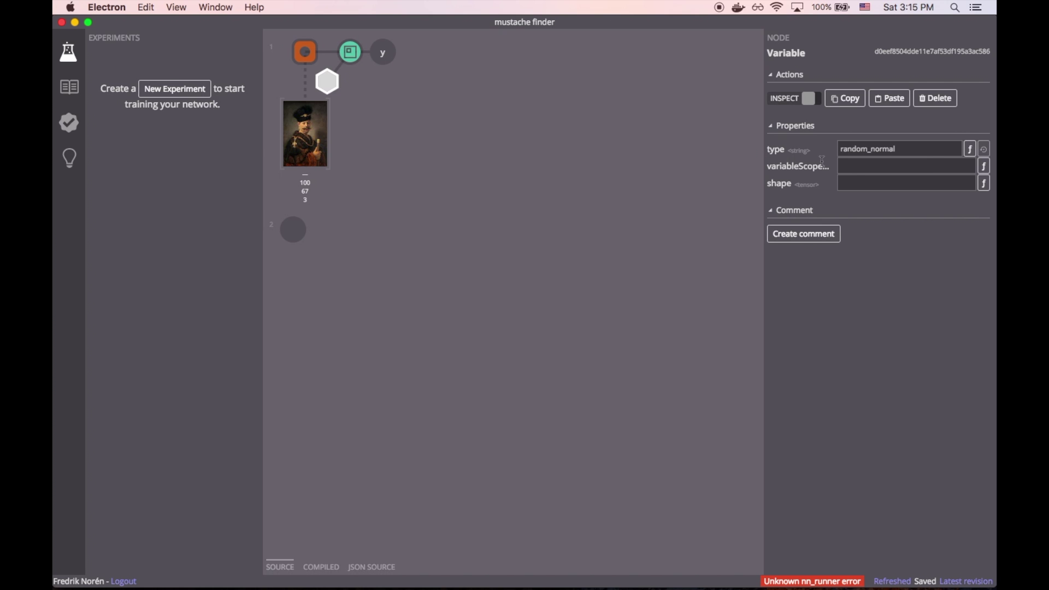
left_click(853, 179)
type("[5,5,3,1]")
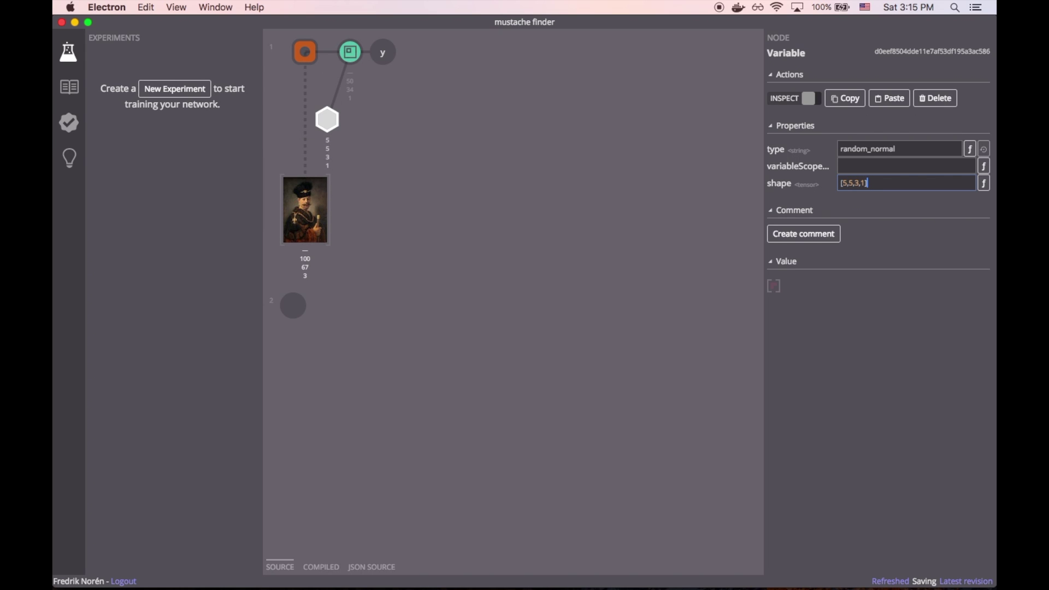
left_click(790, 103)
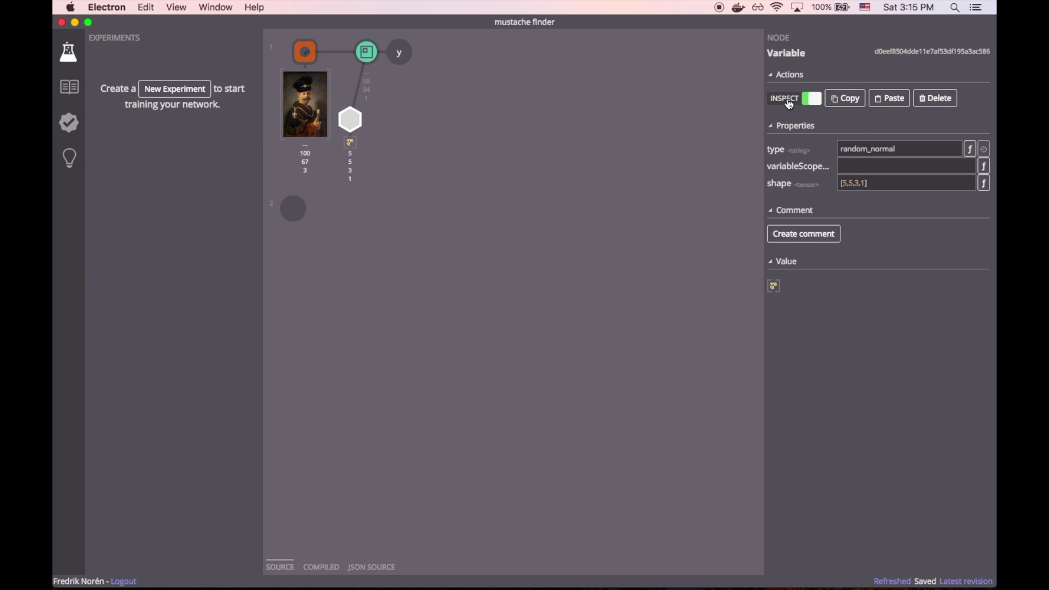
Enable the inspect preview of the Conv2d node and set its strides to [1,1,1,1].
left_click(367, 53)
left_click(782, 103)
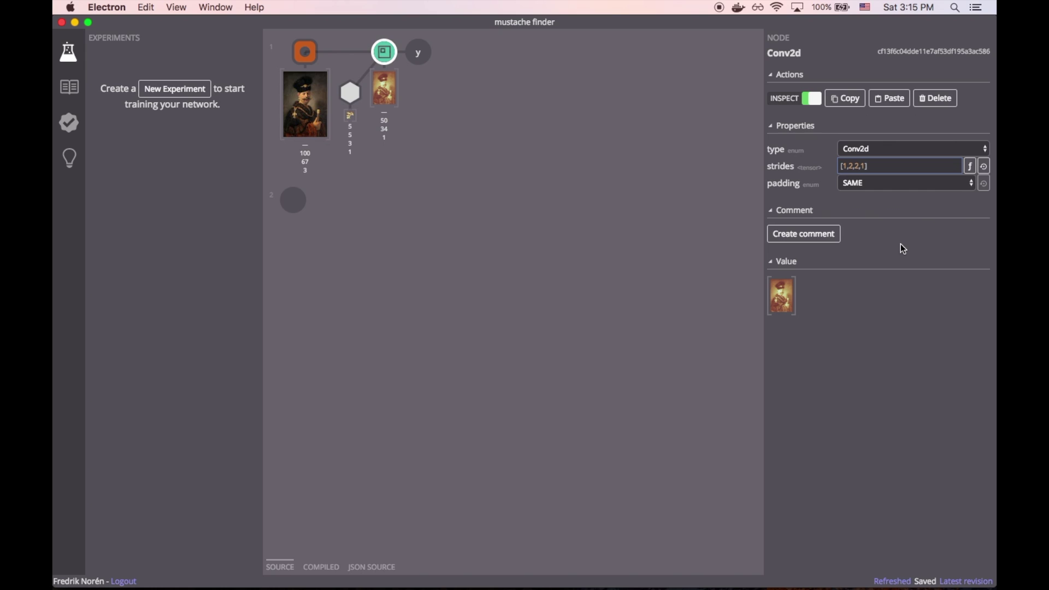
key("BackSpace")
type("1")
key("Right")
key("Right")
key("BackSpace")
type("1")
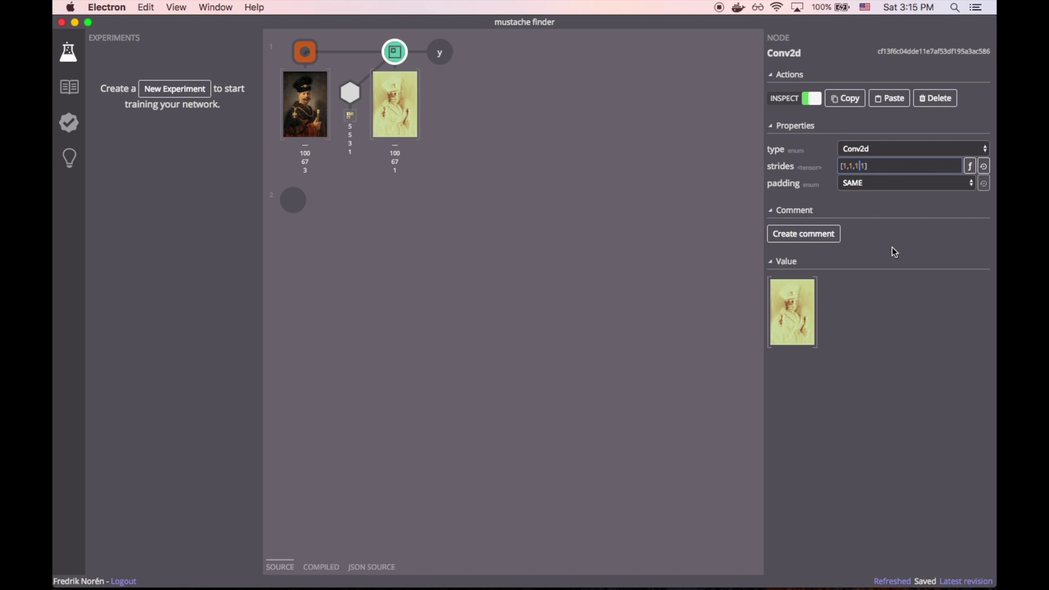
left_click(516, 131)
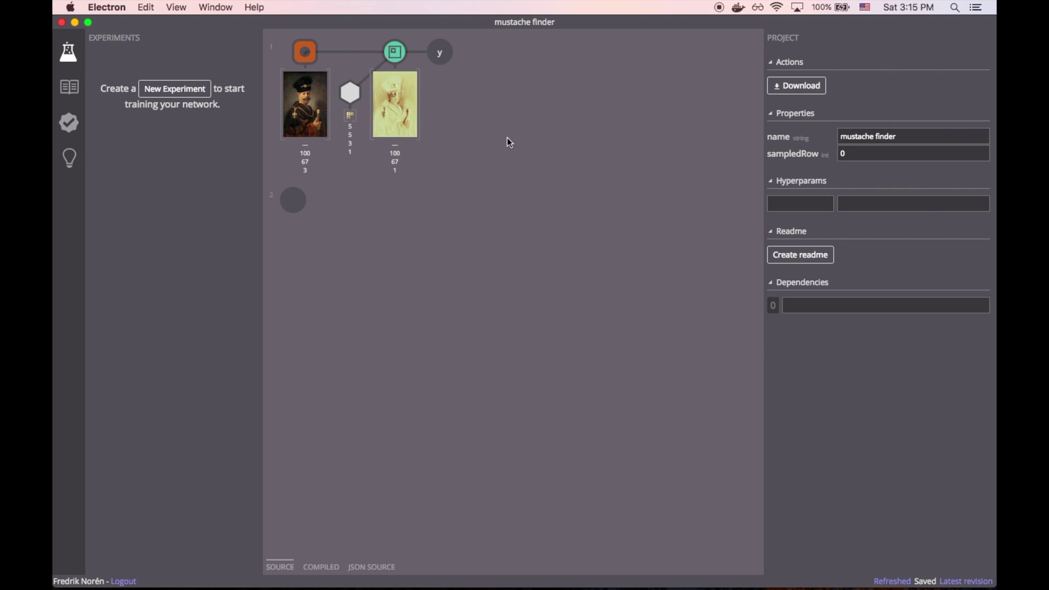
Add a second DataSource node in the empty row, import RembrandtLabel into it and enable its inspect preview.
left_click(292, 207)
type("data")
key("Return")
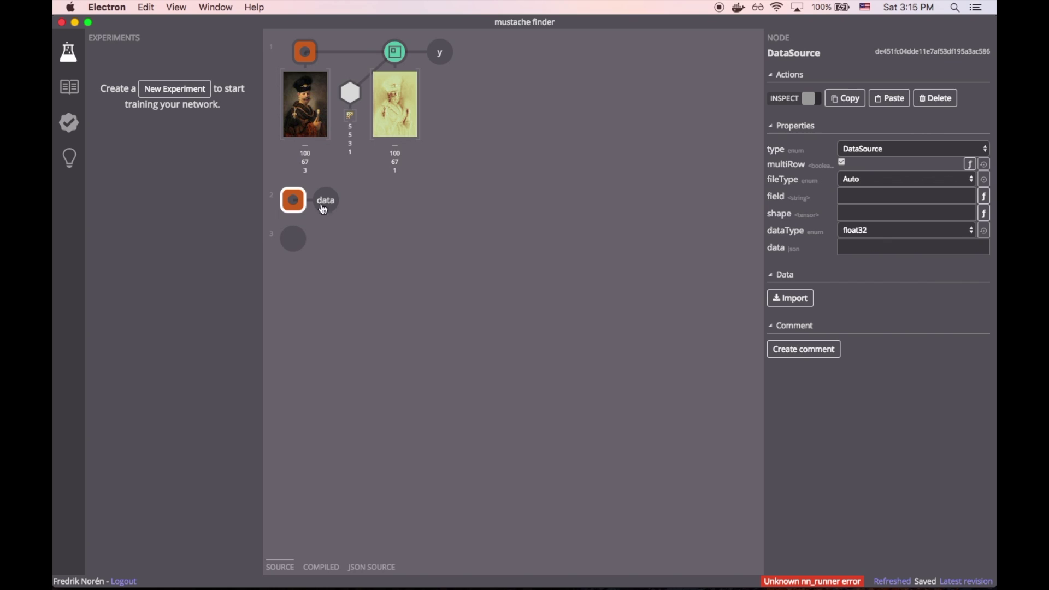
left_click(791, 298)
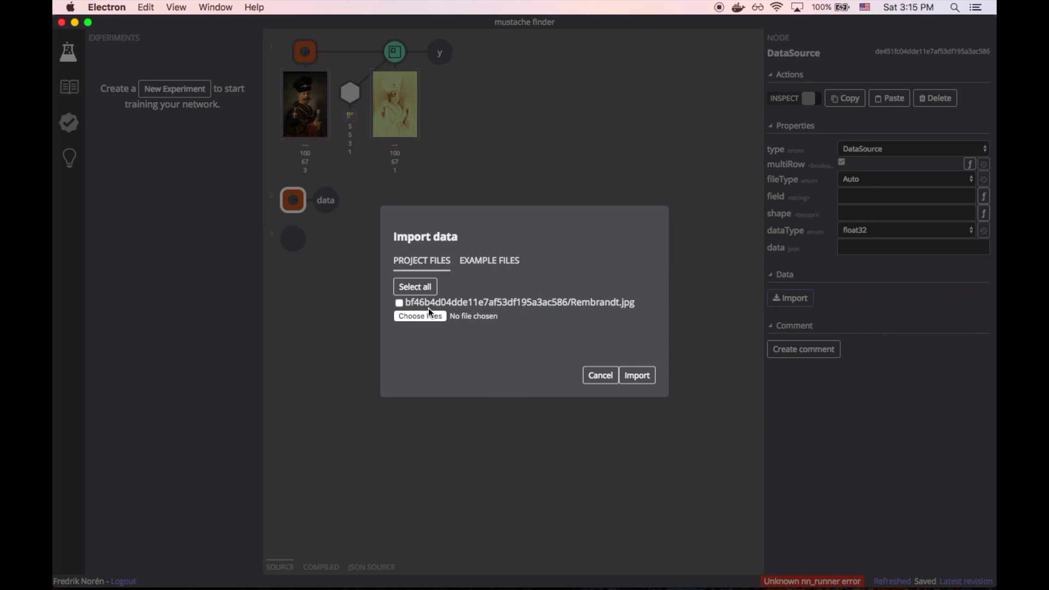
left_click(415, 318)
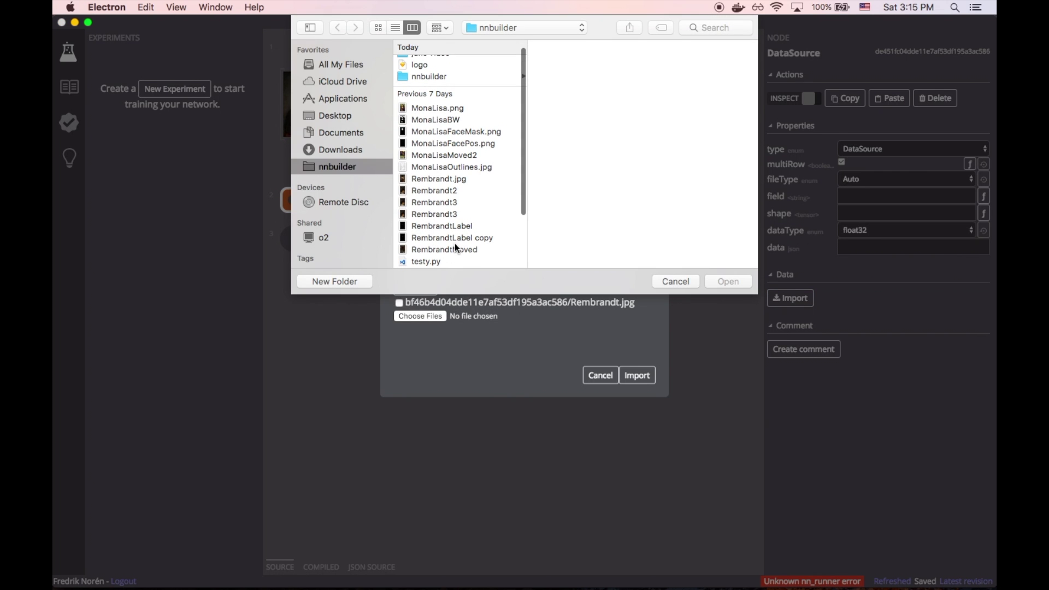
double_click(458, 226)
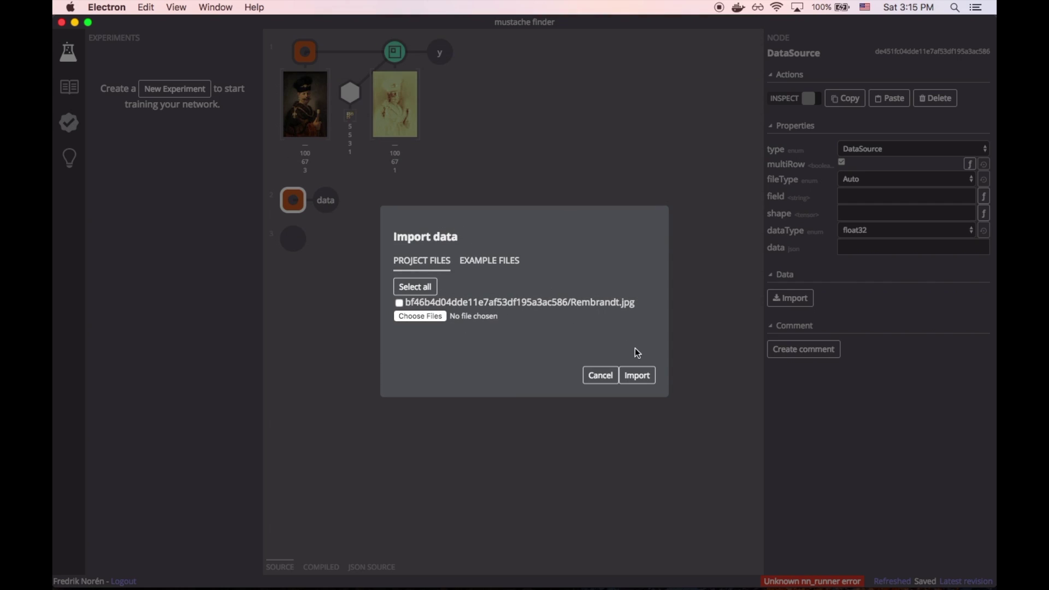
left_click(645, 377)
left_click(791, 102)
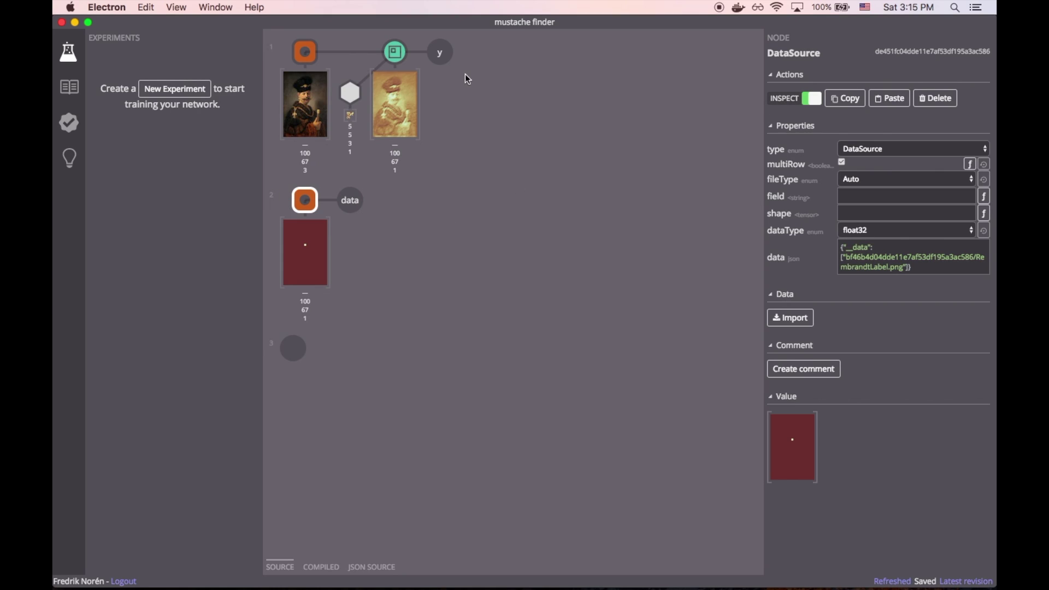
Attach an Add node to the Conv2d output and feed its second input with a Neg node of the label data source.
left_click(453, 68)
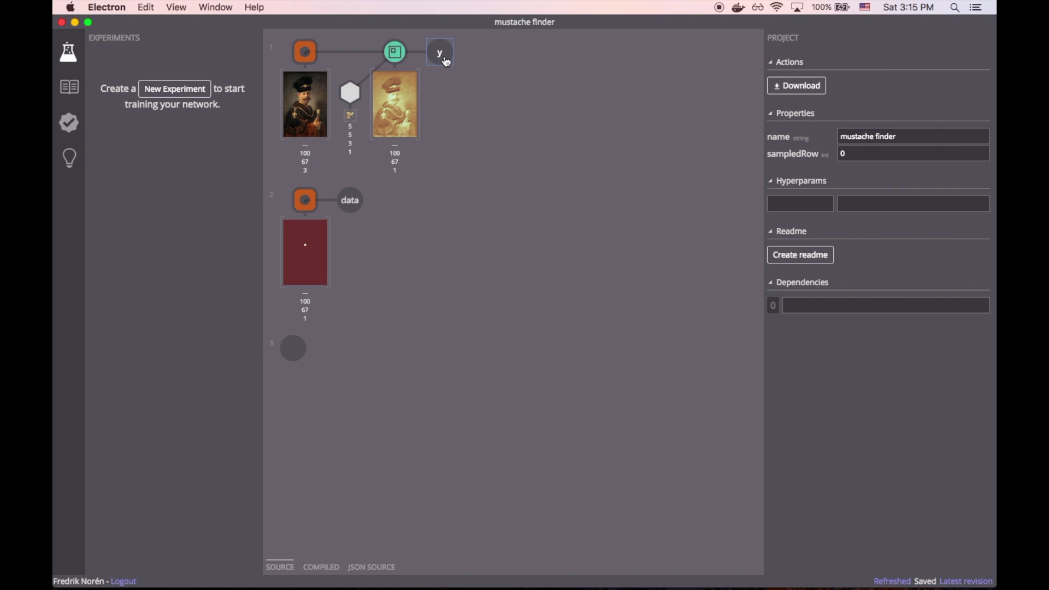
type("ad")
key("Return")
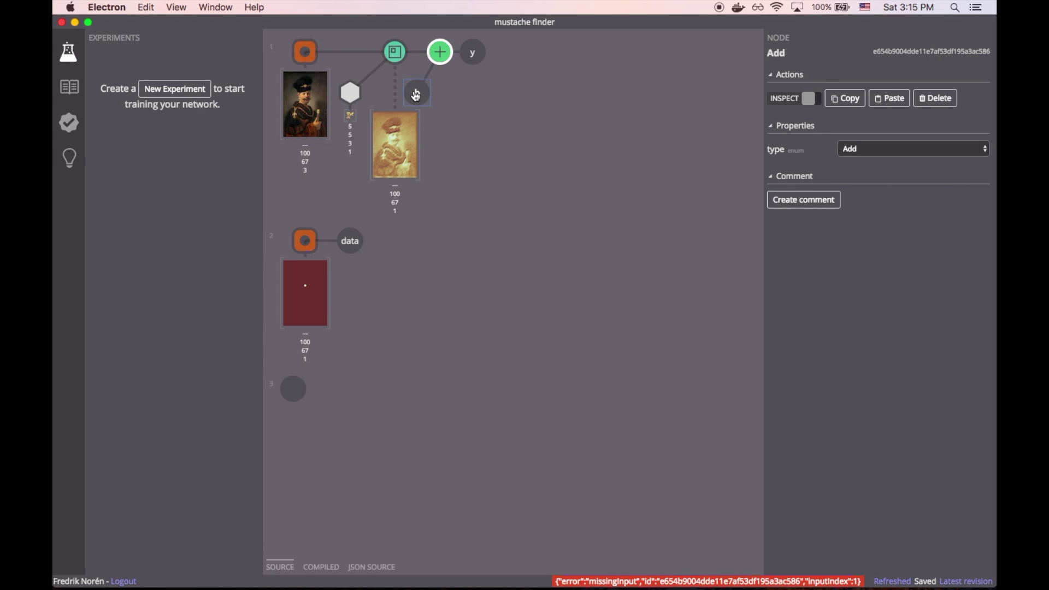
left_click(417, 93)
type("neg")
key("Return")
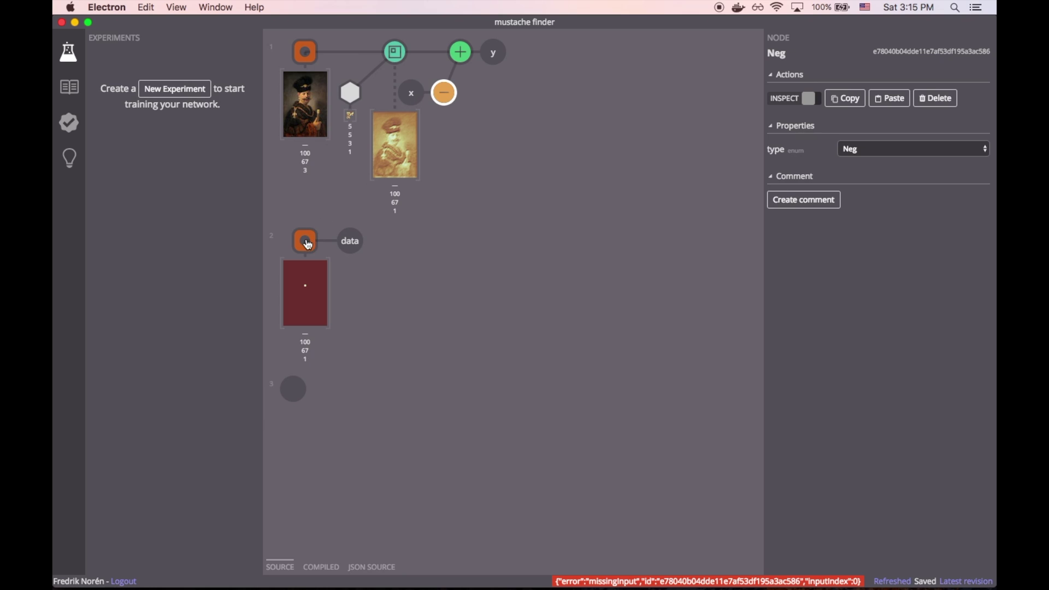
left_click_drag(304, 240, 408, 100)
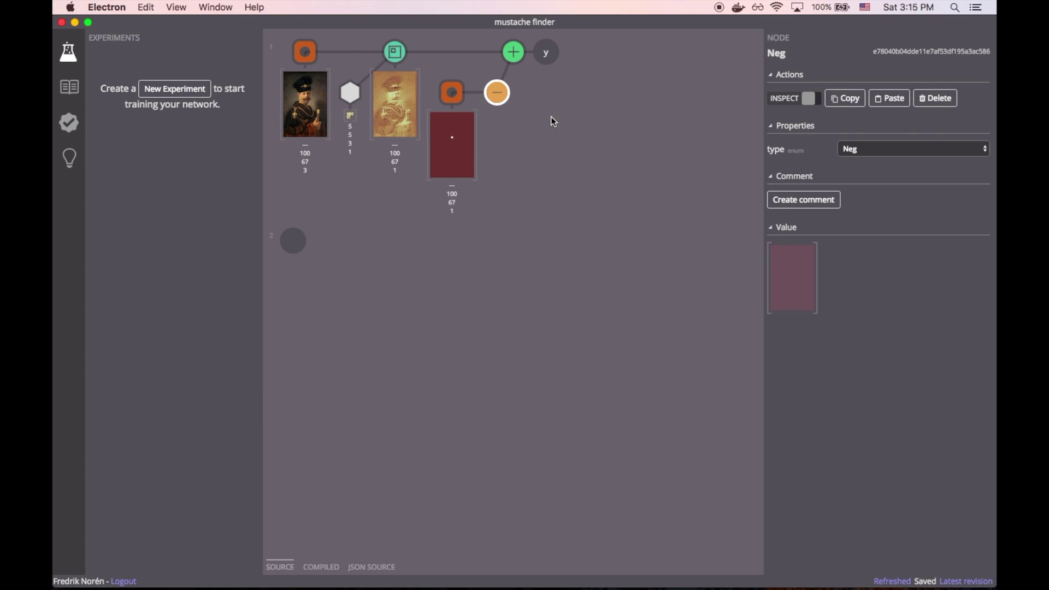
Extend the Add node's output with a Square node followed by a ReduceMean node.
left_click(553, 48)
type("sq")
key("Return")
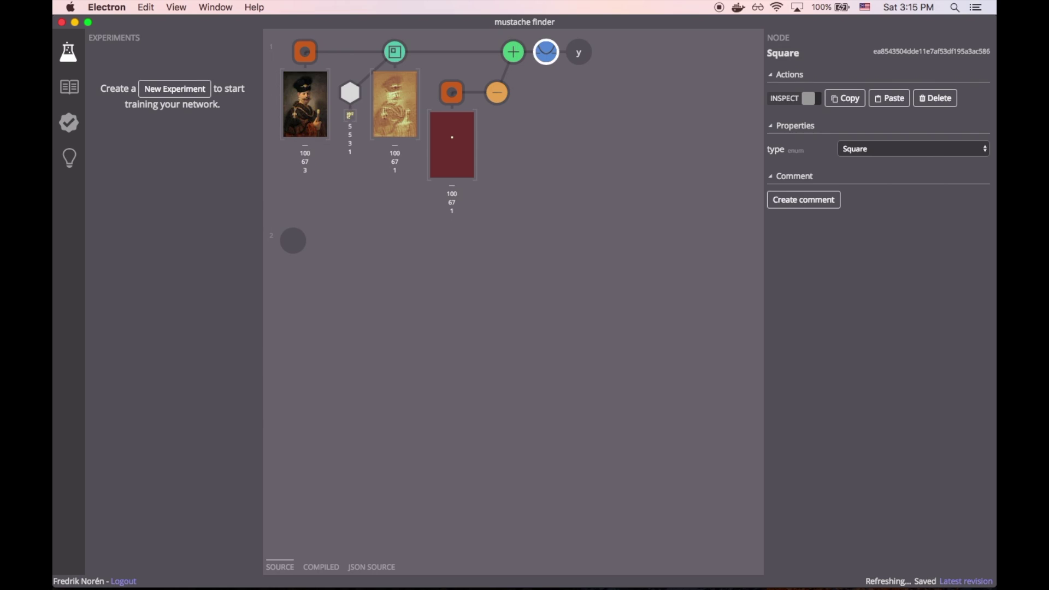
left_click(578, 52)
type("red")
key("Return")
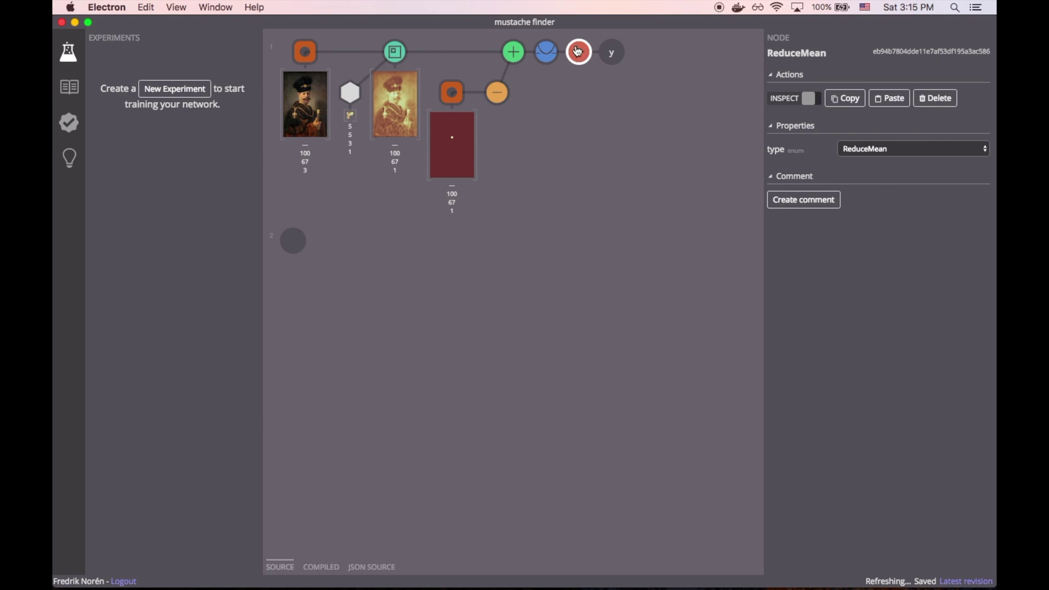
Finish the chain with an AdamOptimizer node on the ReduceMean output.
left_click(612, 52)
type("ada")
key("Return")
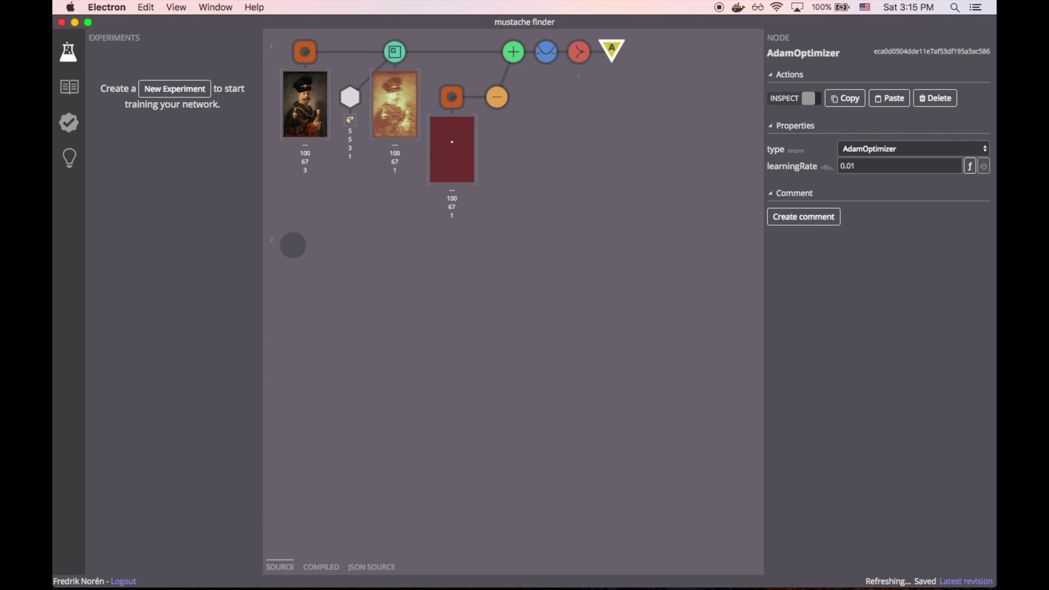
left_click(567, 188)
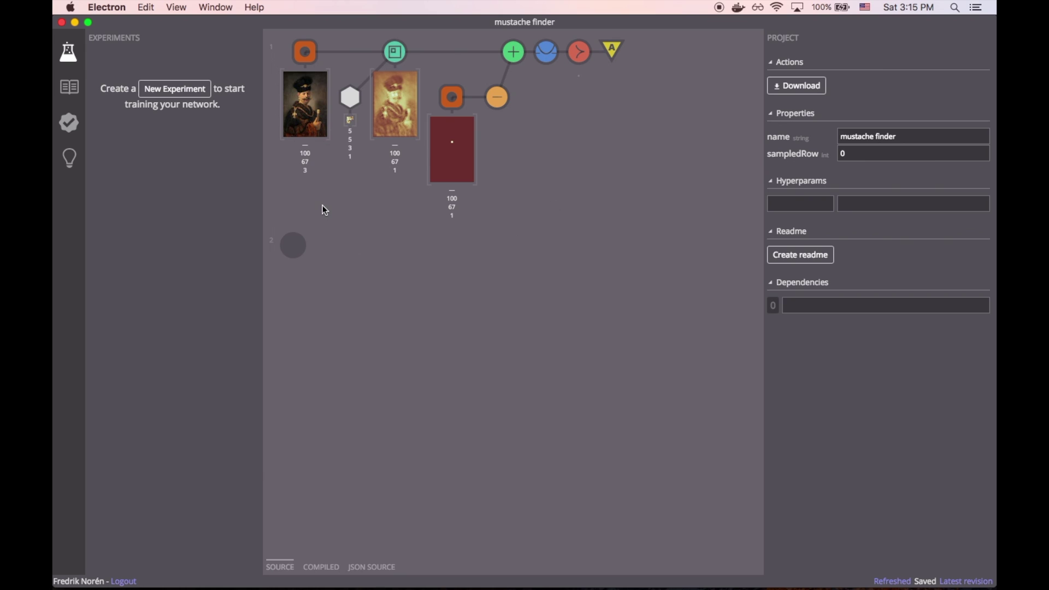
Create a new experiment and set its comment to "First" in the experiment settings.
left_click(175, 89)
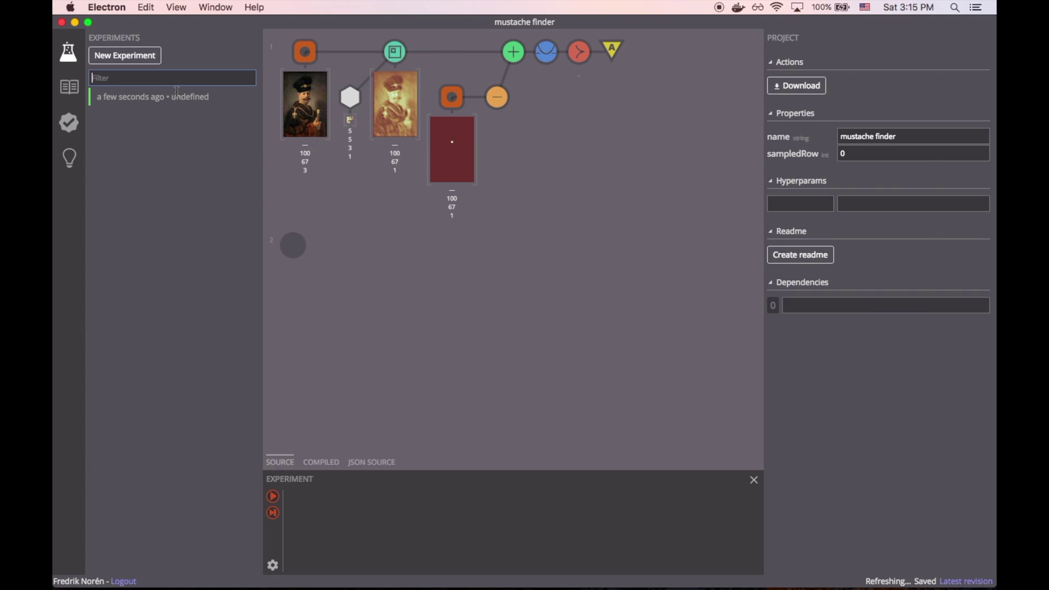
left_click(275, 569)
left_click(398, 533)
type("Firs")
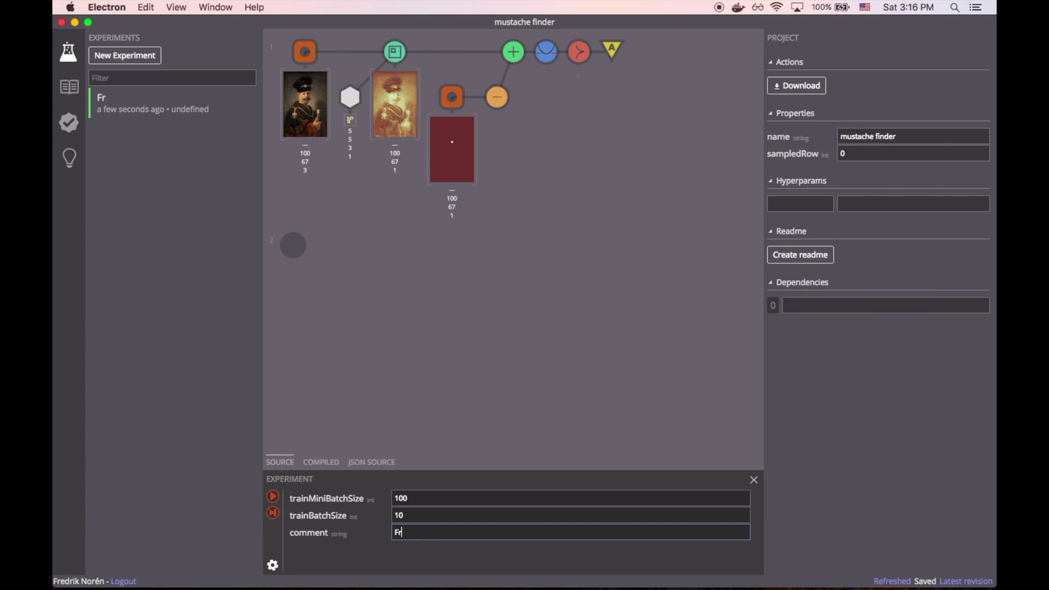
type("t")
left_click(274, 566)
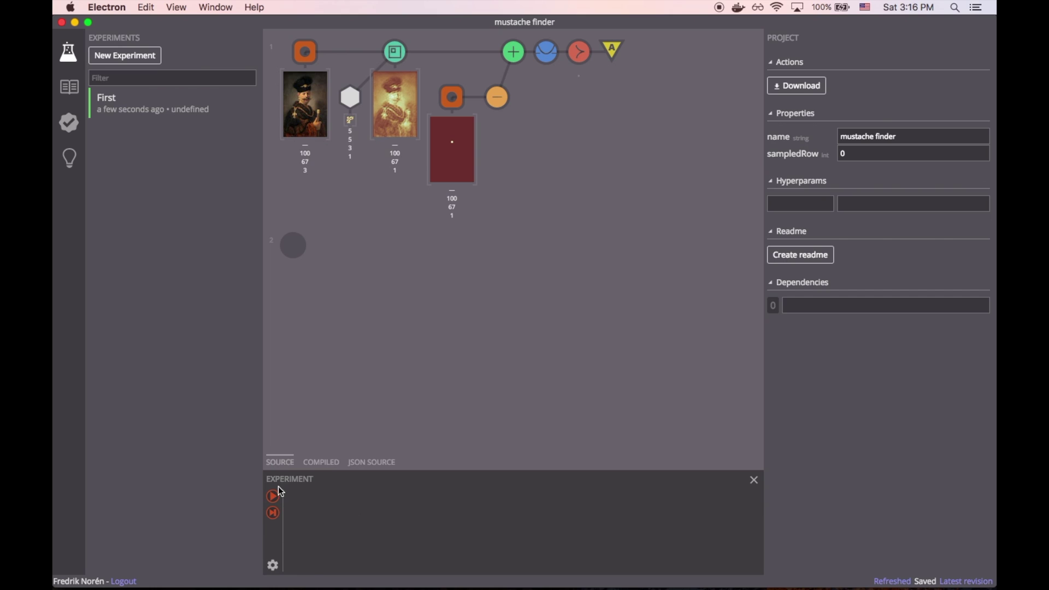
Train the network in the "First" experiment until the loss curve flattens, and pause the training.
left_click(275, 496)
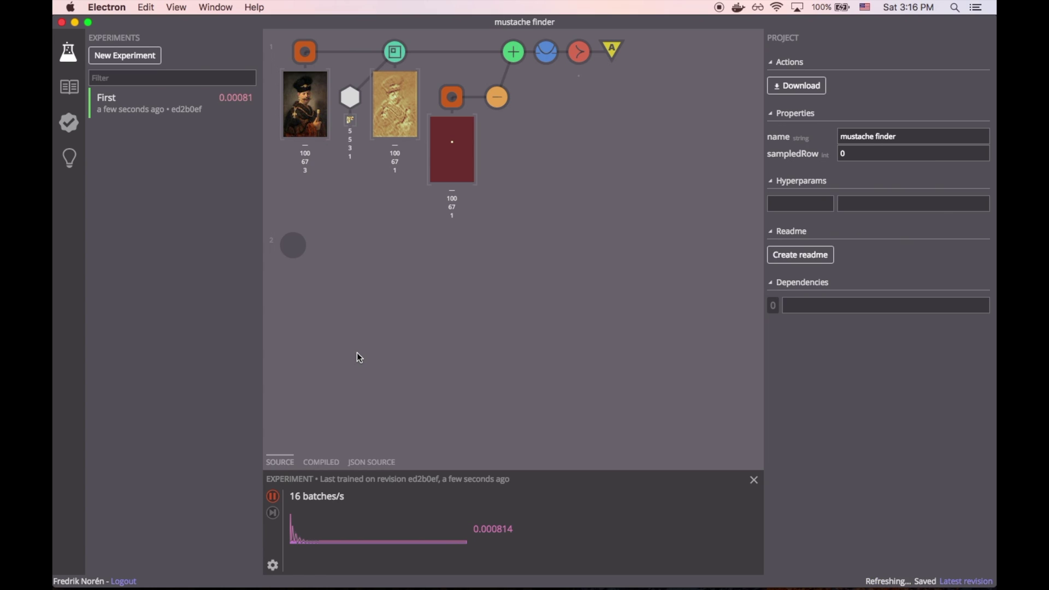
left_click(273, 496)
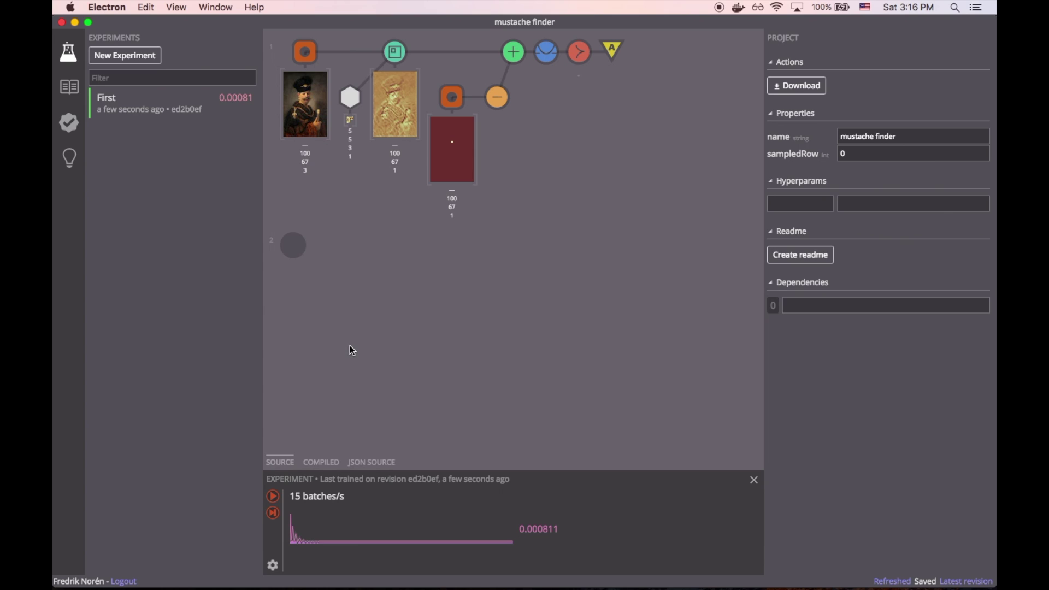
Set the shape of the Variable node feeding the convolution to [25,25,3,1].
left_click(350, 98)
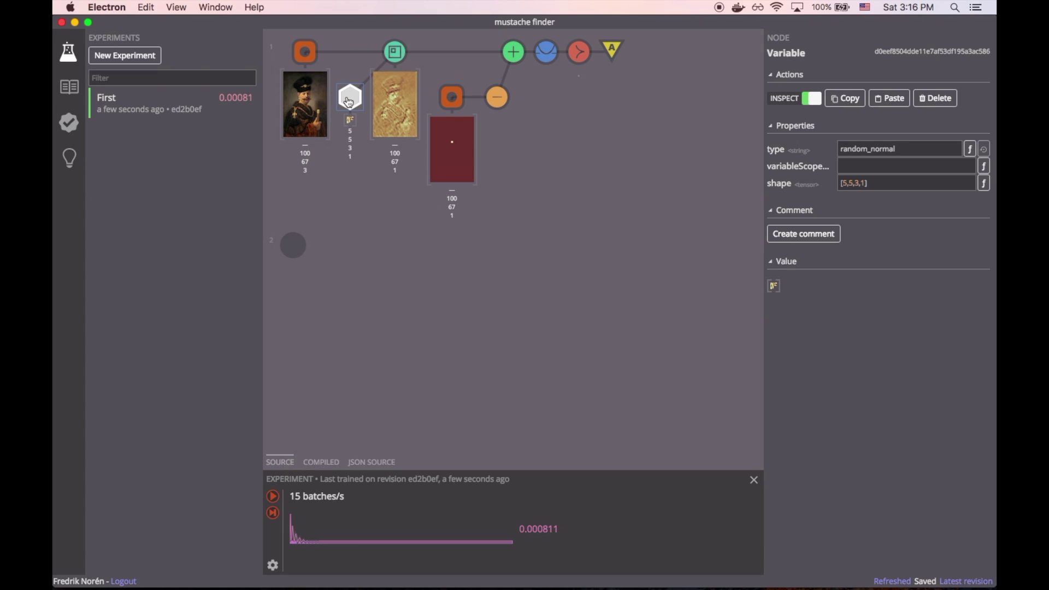
left_click(890, 186)
key("super+a")
key("BackSpace")
type("[25")
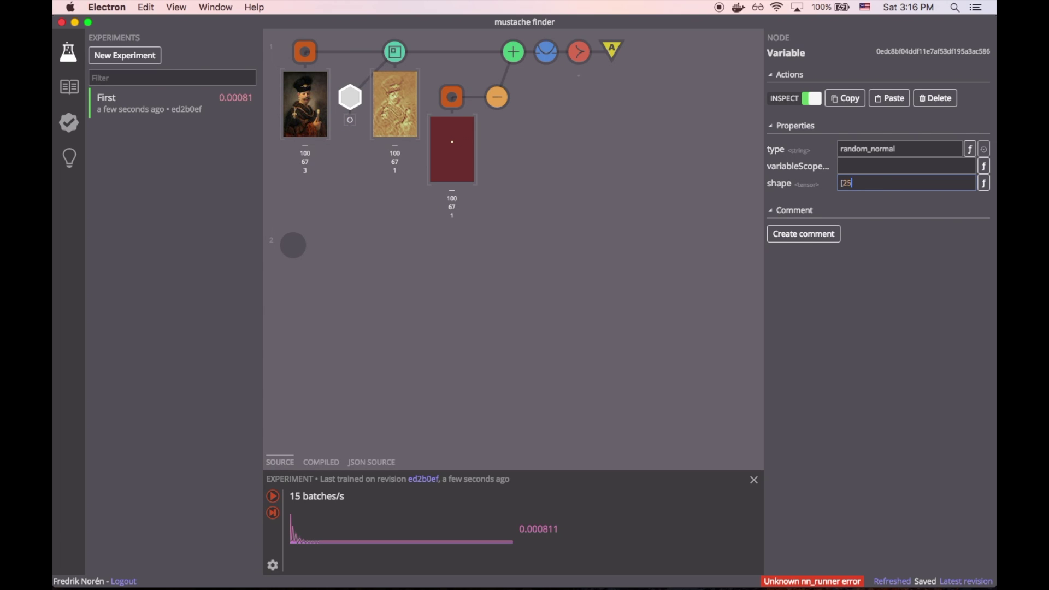
type(",25,3,1]")
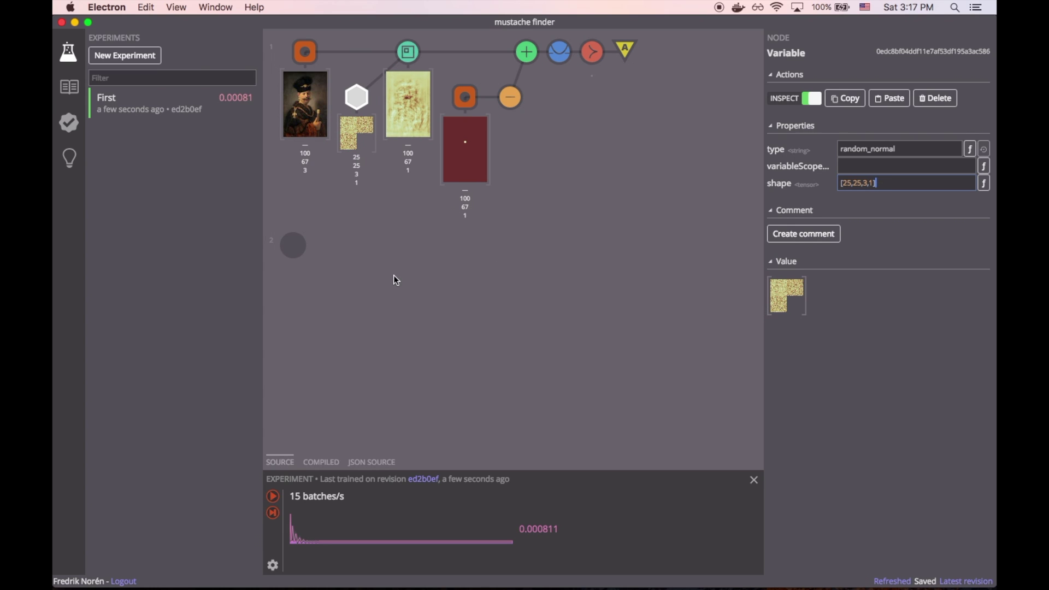
left_click(378, 269)
Create a new experiment with the comment "Tweak filters" and train the network in it, pausing once the loss has dropped.
left_click(129, 58)
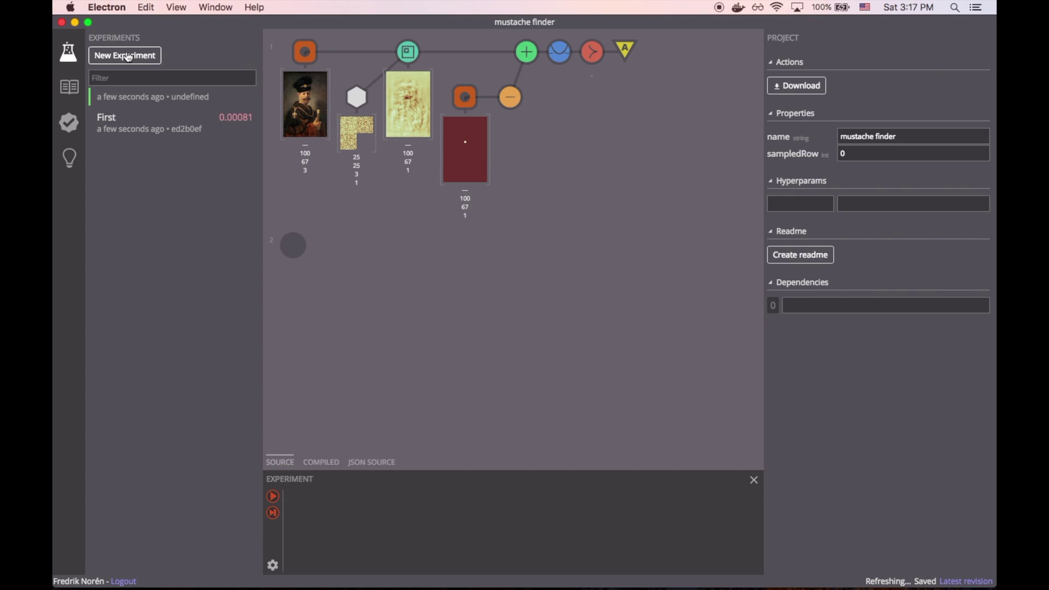
left_click(273, 566)
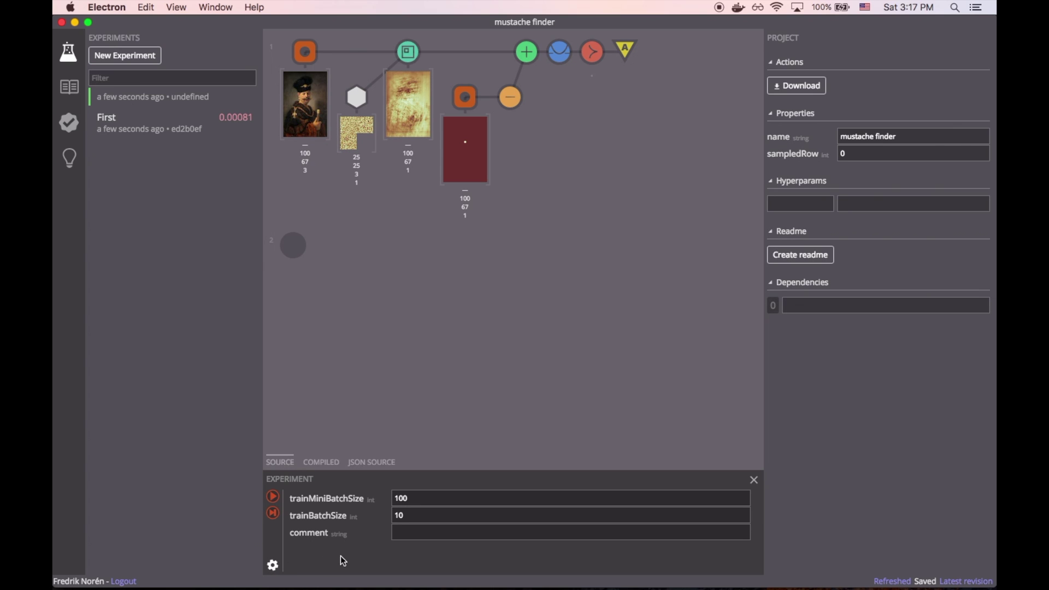
left_click(416, 540)
type("Tweak")
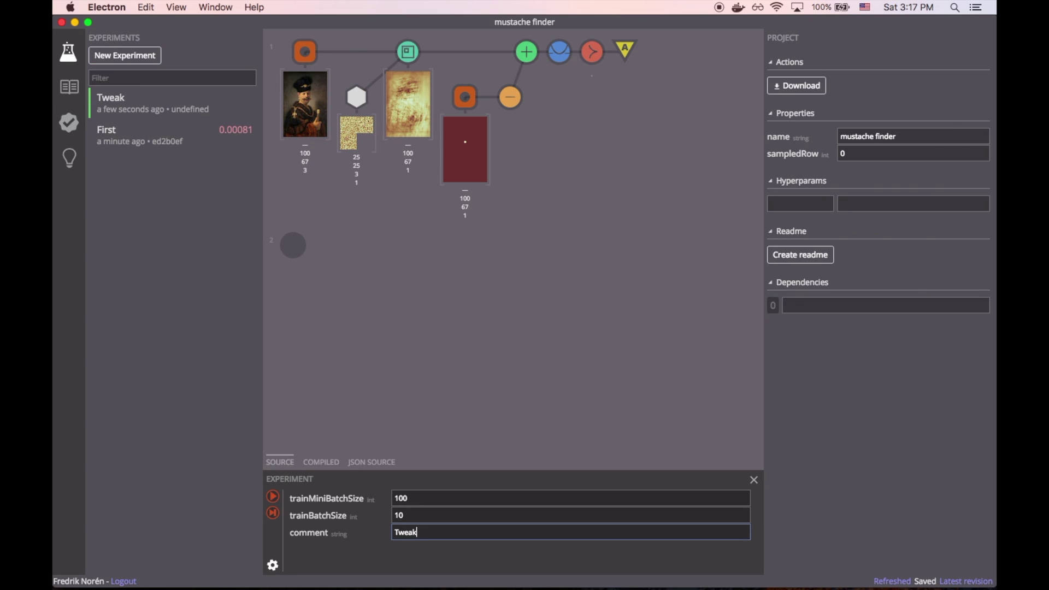
type(" filters")
left_click(272, 565)
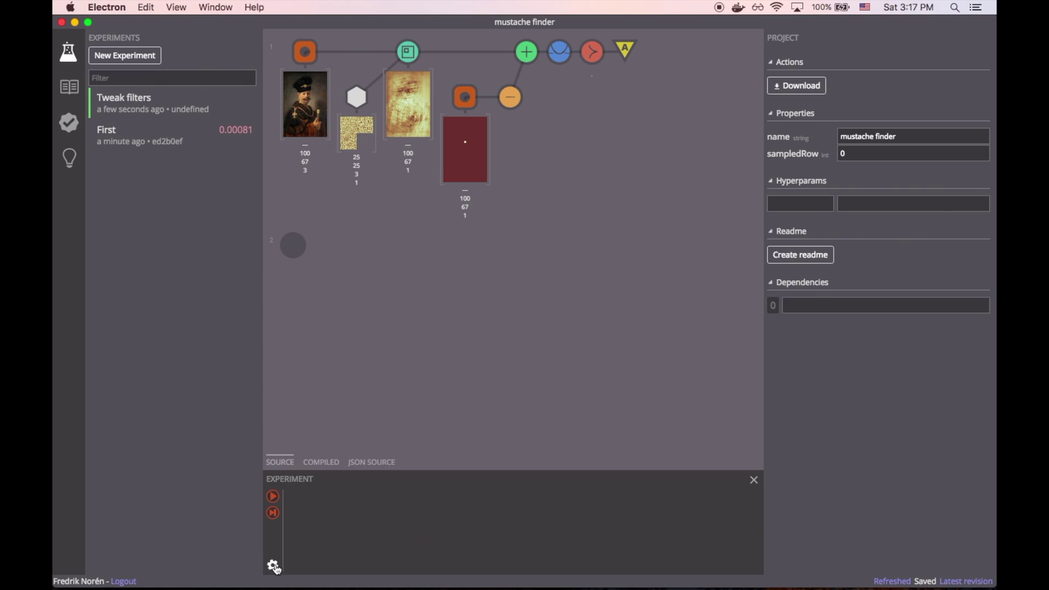
left_click(273, 497)
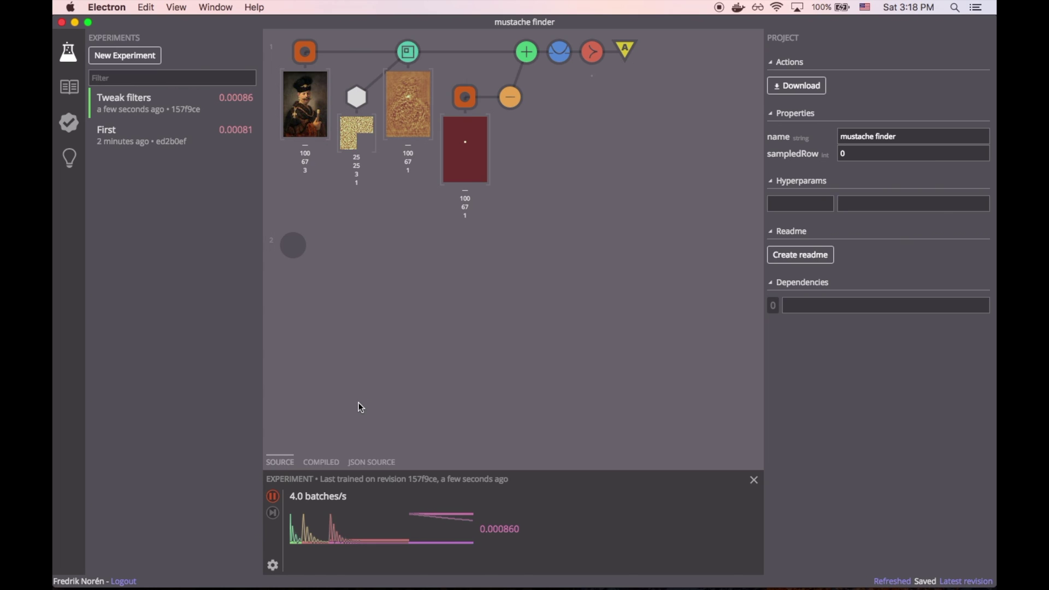
left_click(274, 498)
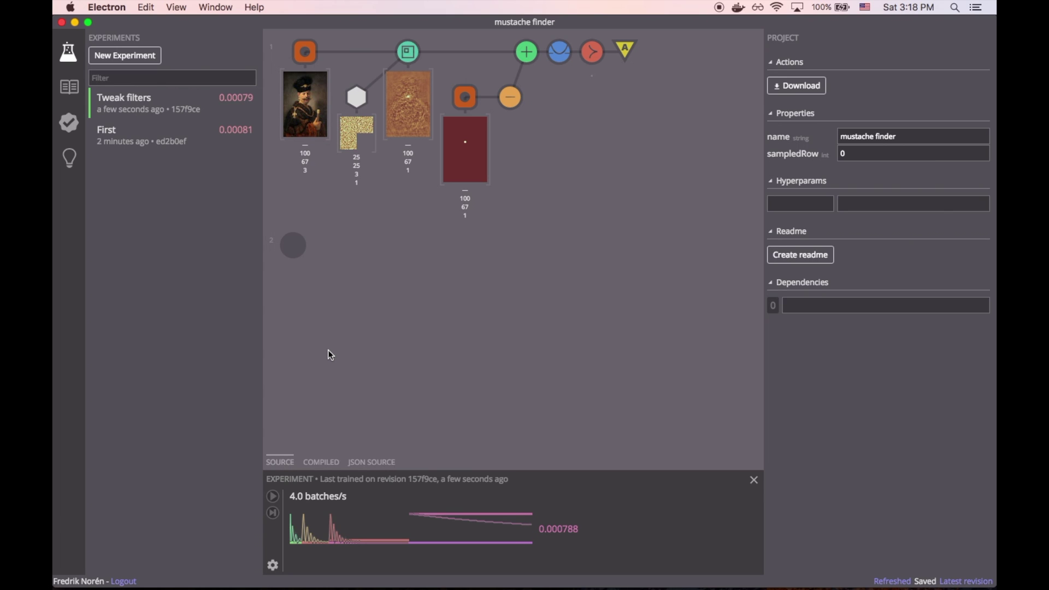
Add a DataSource node in the empty second row of the graph.
left_click(296, 249)
type("data")
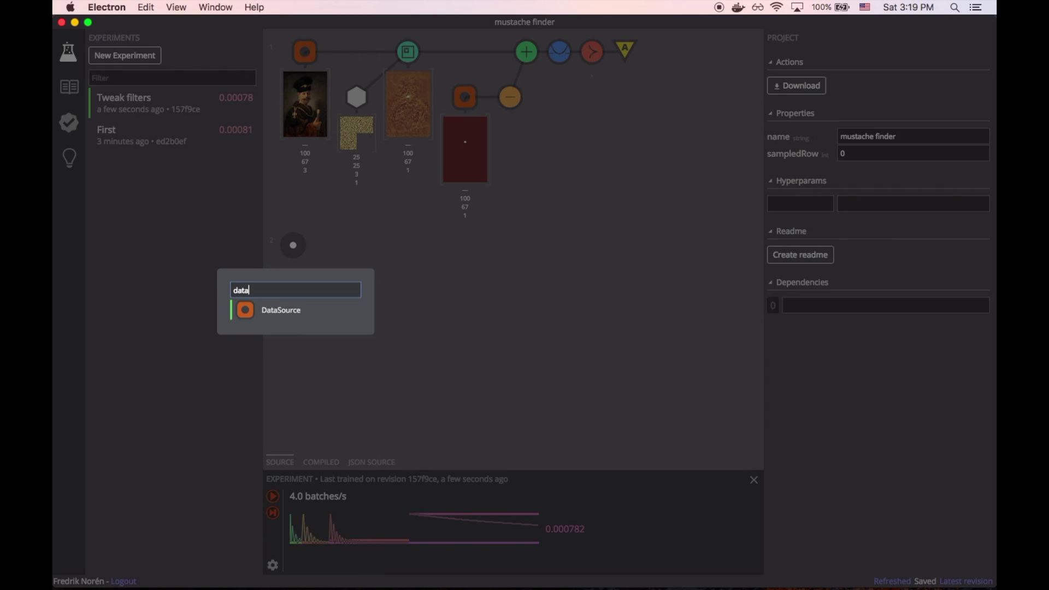
key("Return")
Import RembrandtMoved.png into the new DataSource node and turn on its inspection preview.
left_click(790, 297)
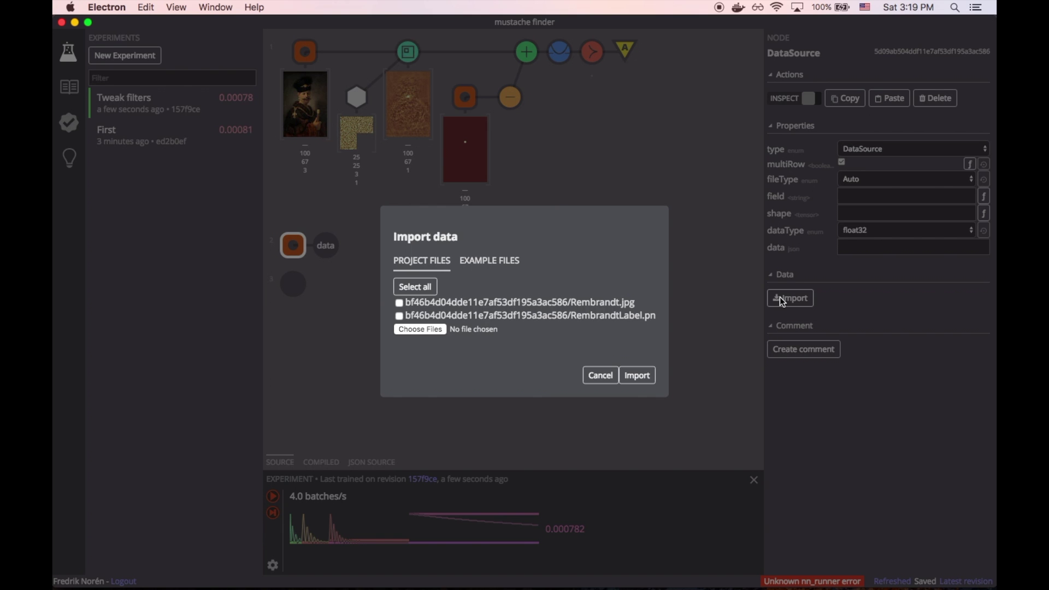
left_click(424, 329)
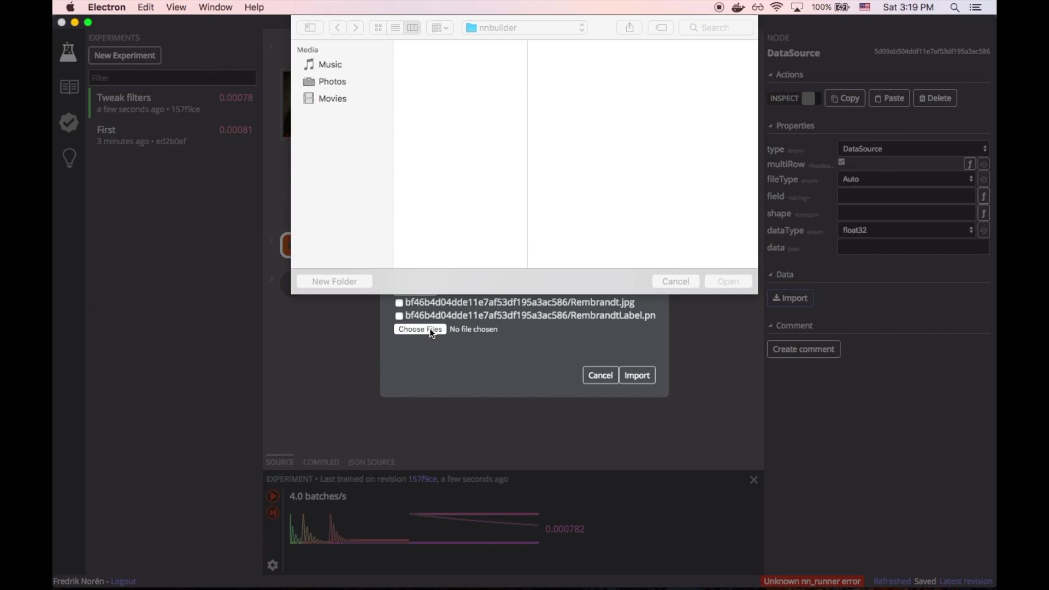
double_click(443, 258)
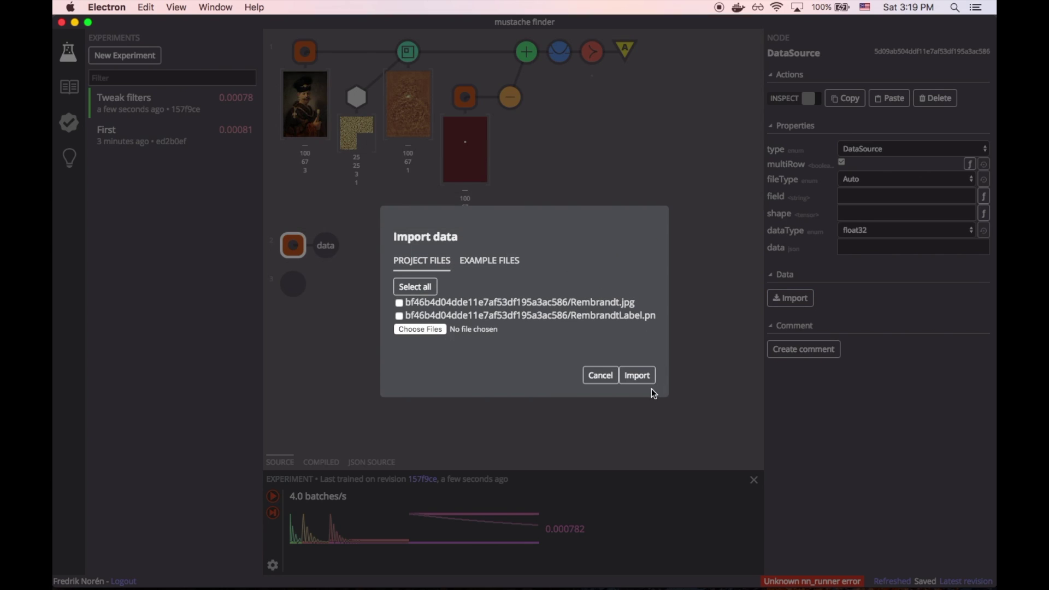
left_click(637, 376)
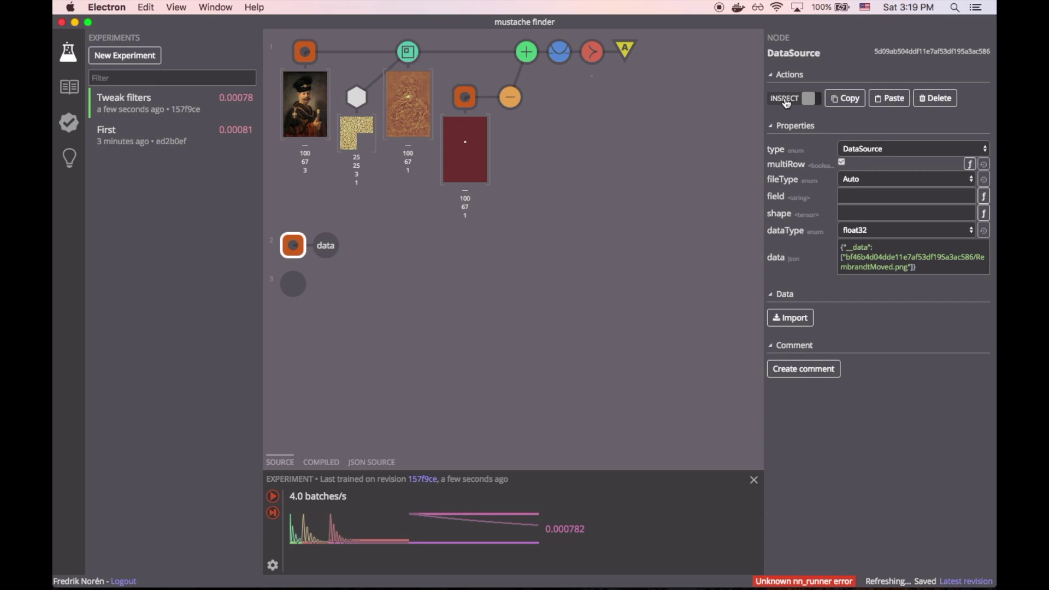
left_click(787, 101)
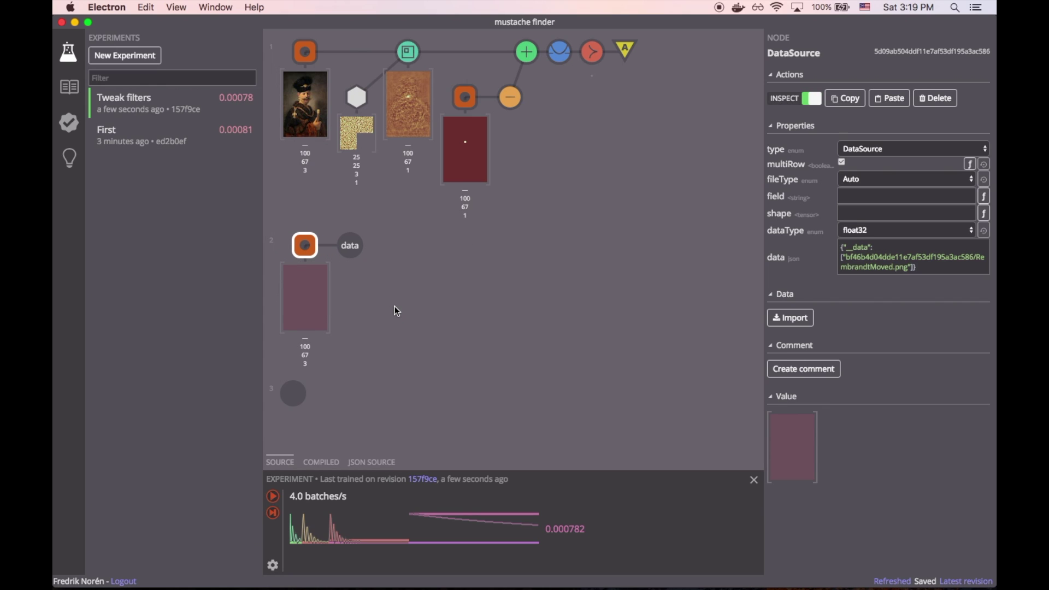
Set the variableScope of the first row's Variable node to "x".
left_click(354, 102)
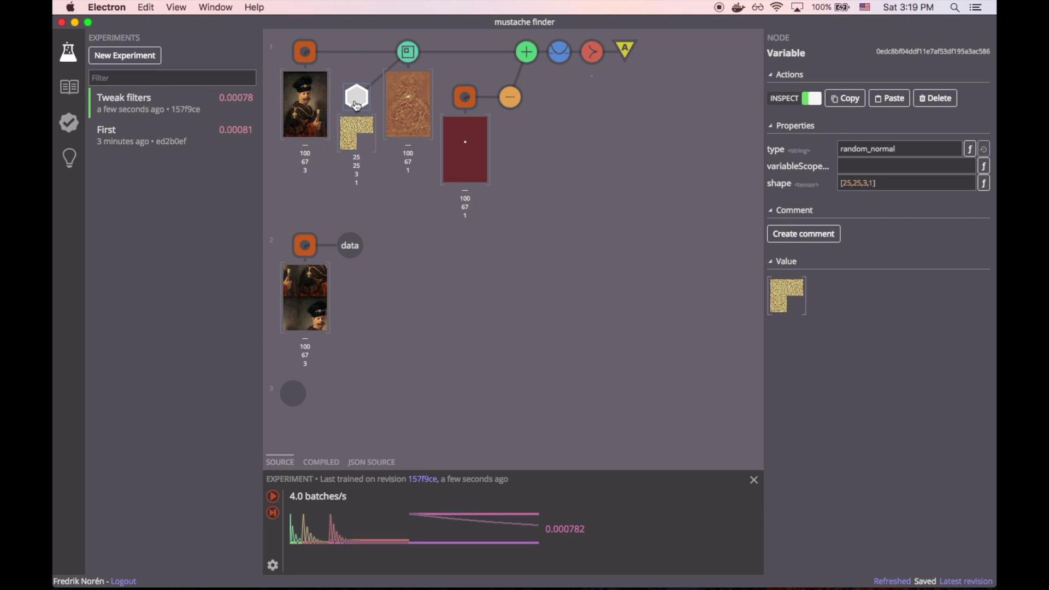
left_click(841, 171)
type("x")
Duplicate the Variable and Conv2d nodes onto the second-row DataSource's output and turn on inspection for the new Conv2d.
left_click(409, 52, "shift")
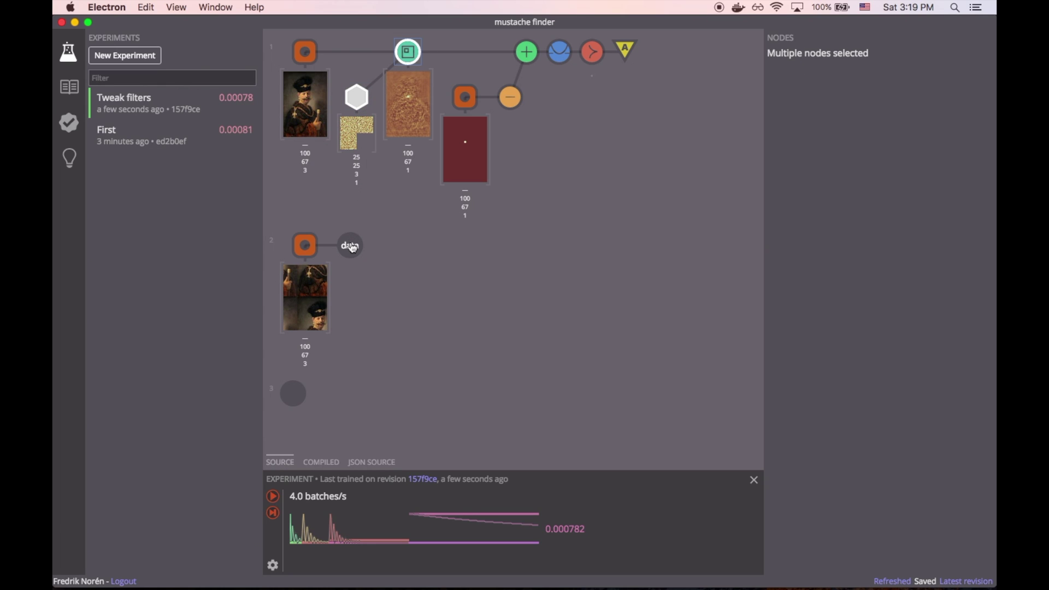
key("space")
key("Return")
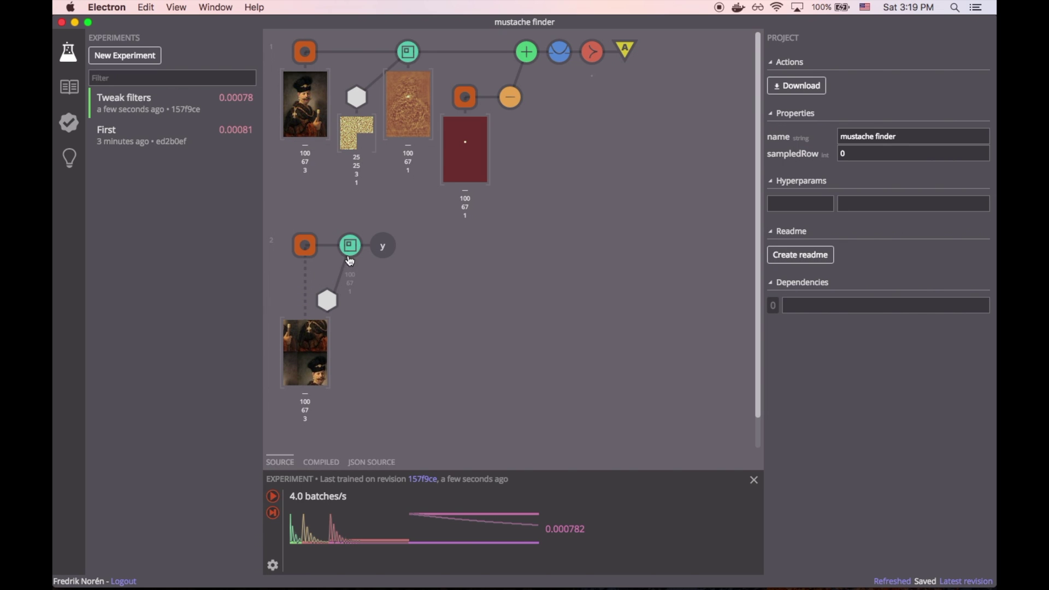
left_click(349, 247)
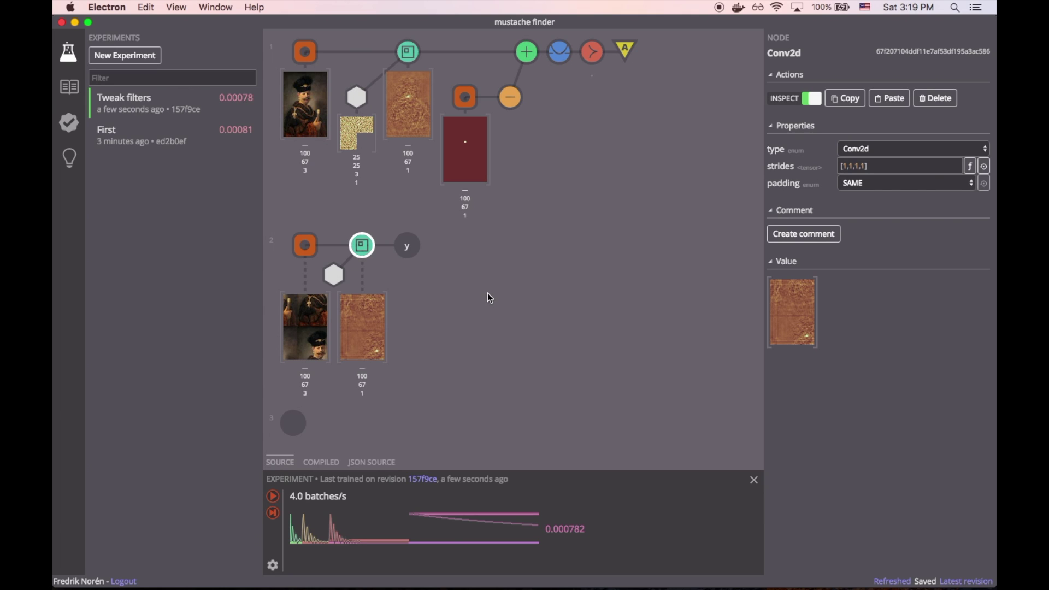
left_click(490, 298)
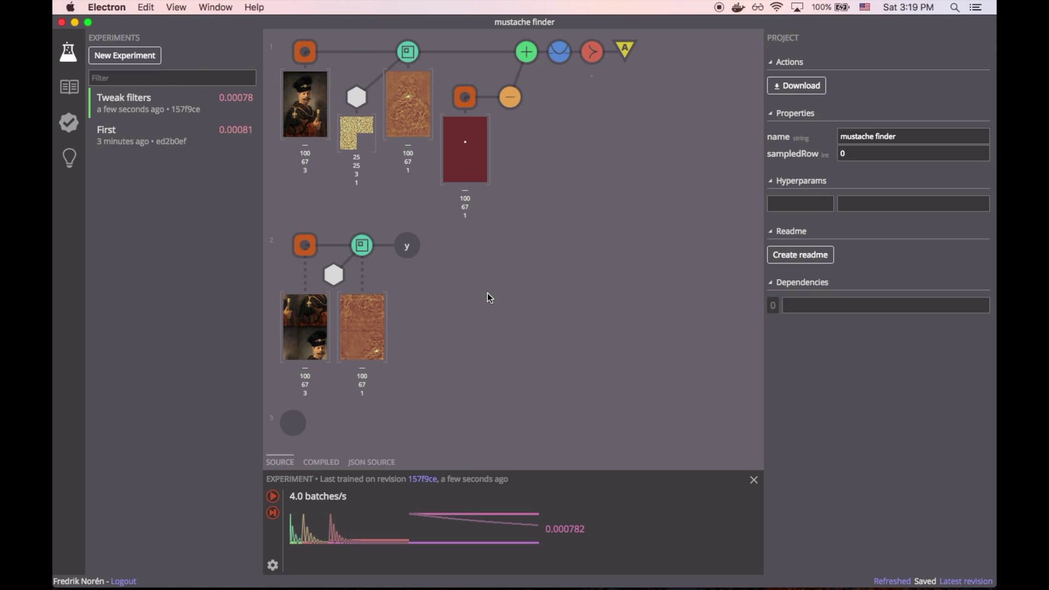
Switch to the "First" experiment and open its last trained revision, ed2b0ef.
left_click(139, 134)
left_click(423, 479)
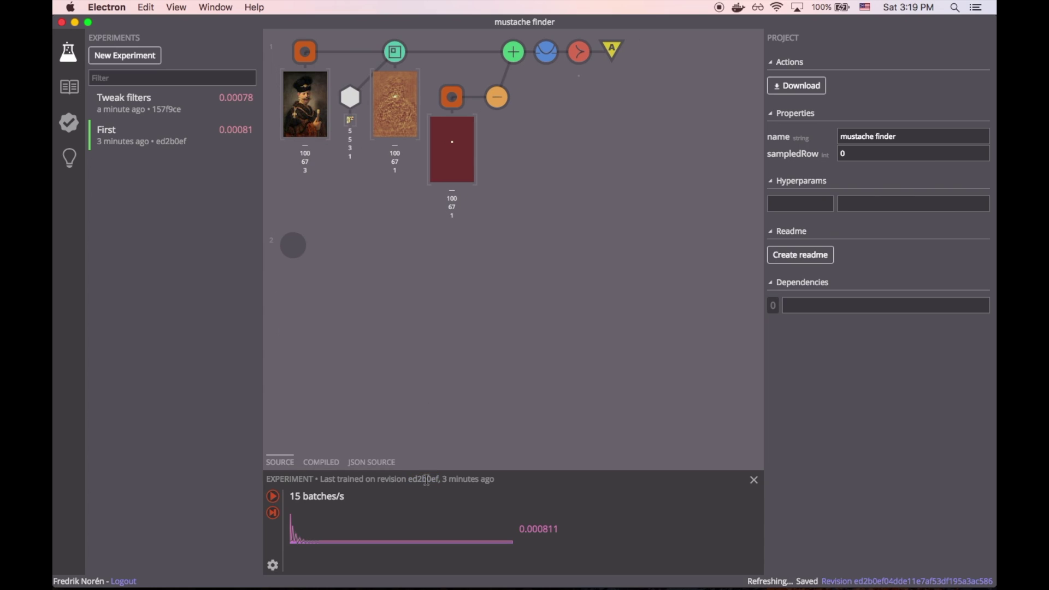